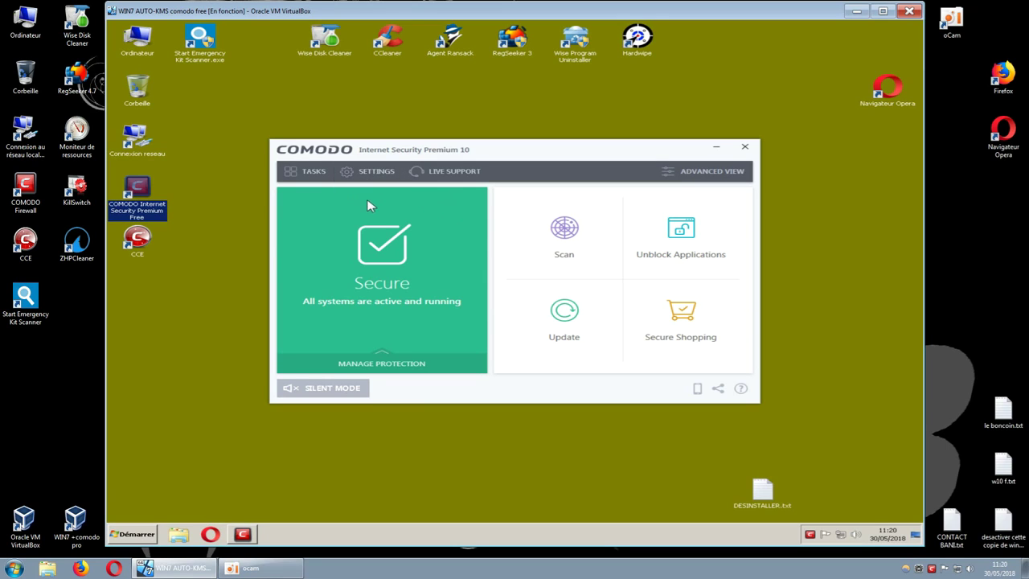
- Open the advanced settings and enlarge the window to fill most of the virtual machine's desktop
left_click(370, 178)
left_click(370, 178)
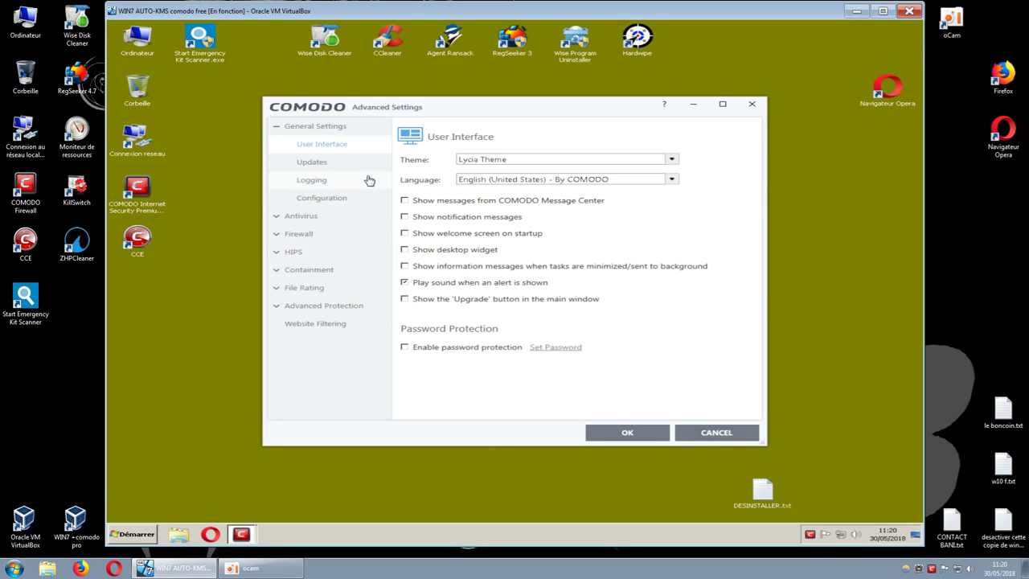
left_click_drag(592, 106, 506, 82)
left_click_drag(679, 421, 886, 517)
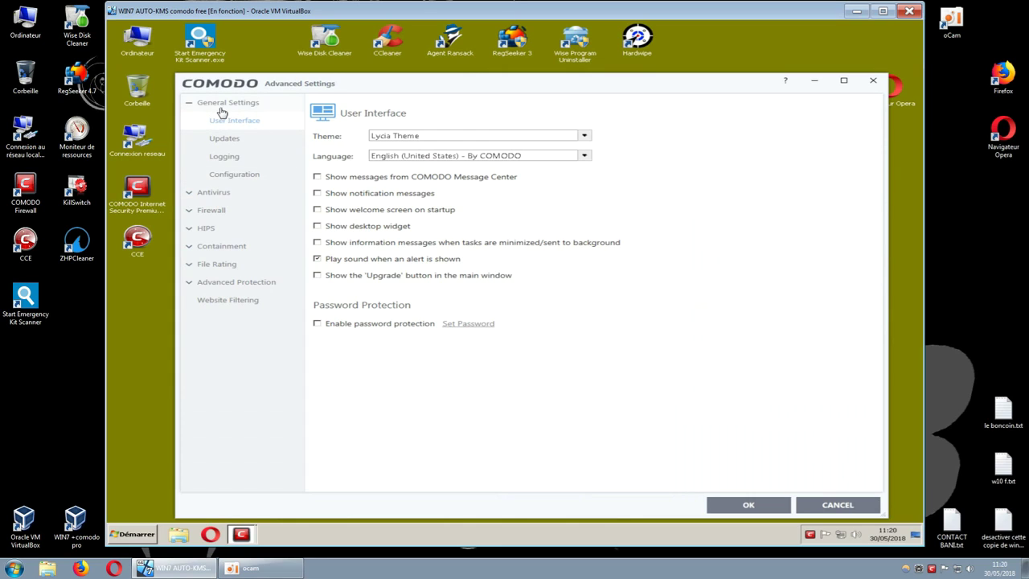
- Review the available themes and languages in the user interface section of the general settings
left_click(191, 105)
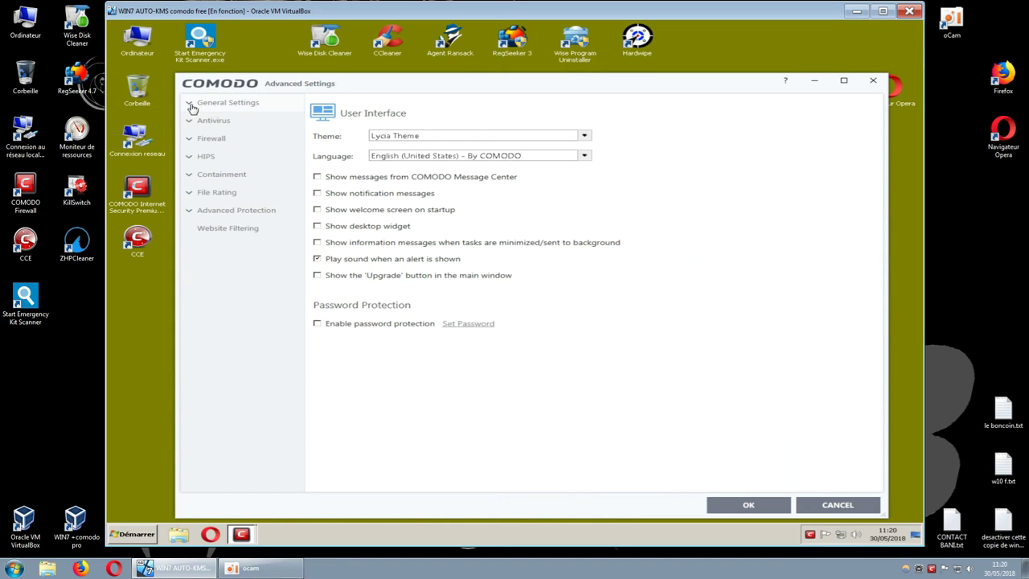
left_click(197, 106)
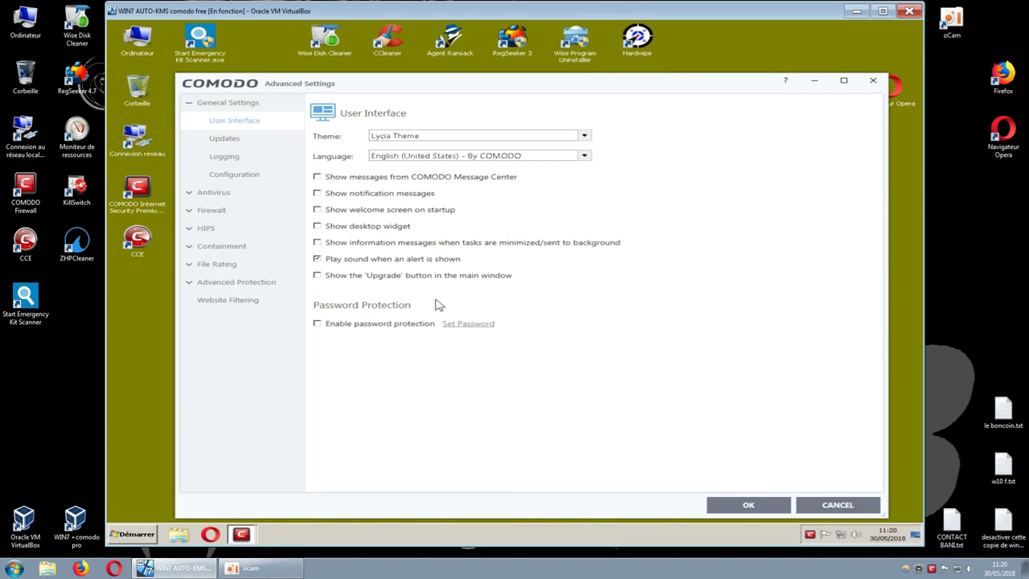
left_click(584, 136)
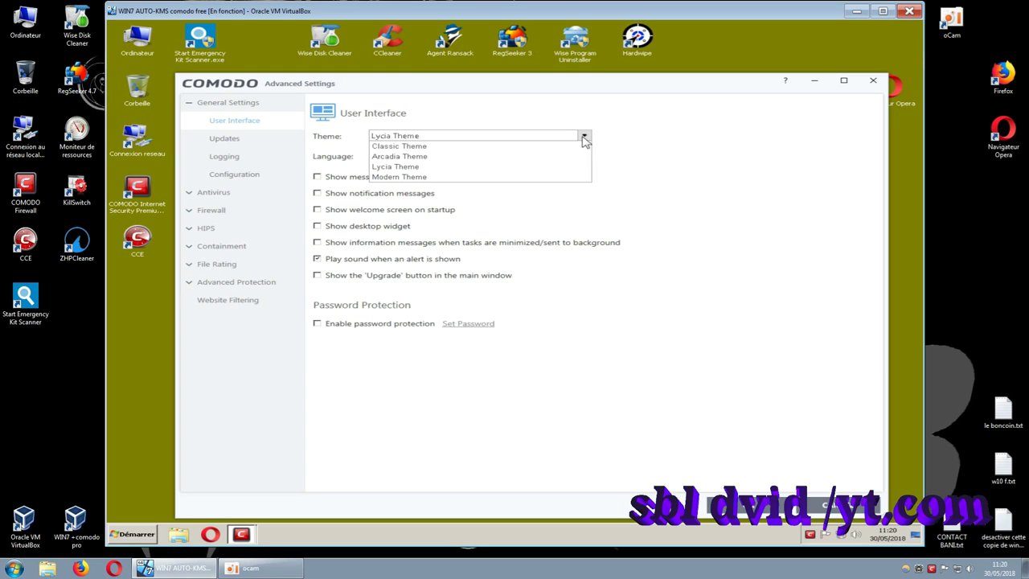
left_click(584, 138)
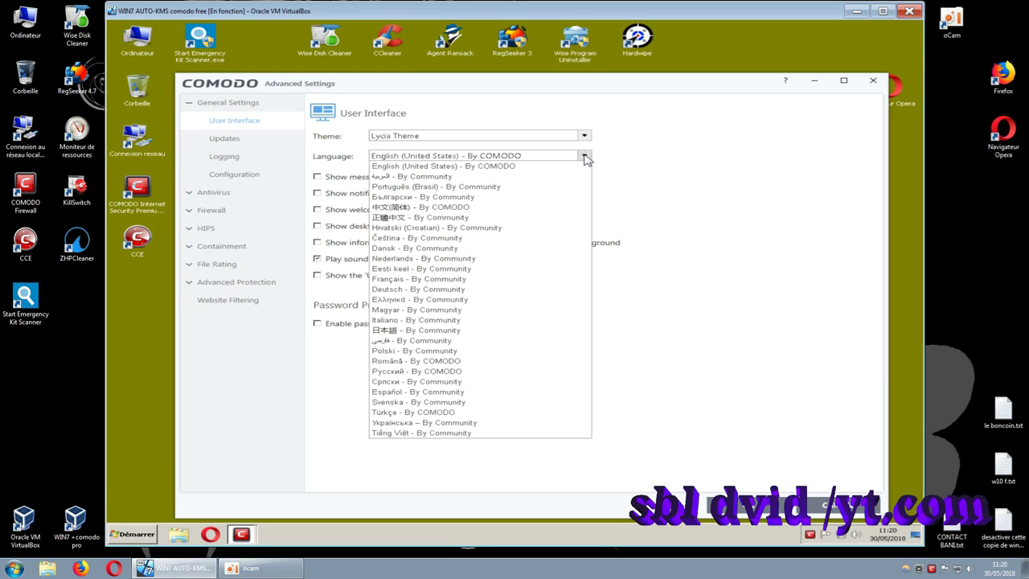
left_click(584, 156)
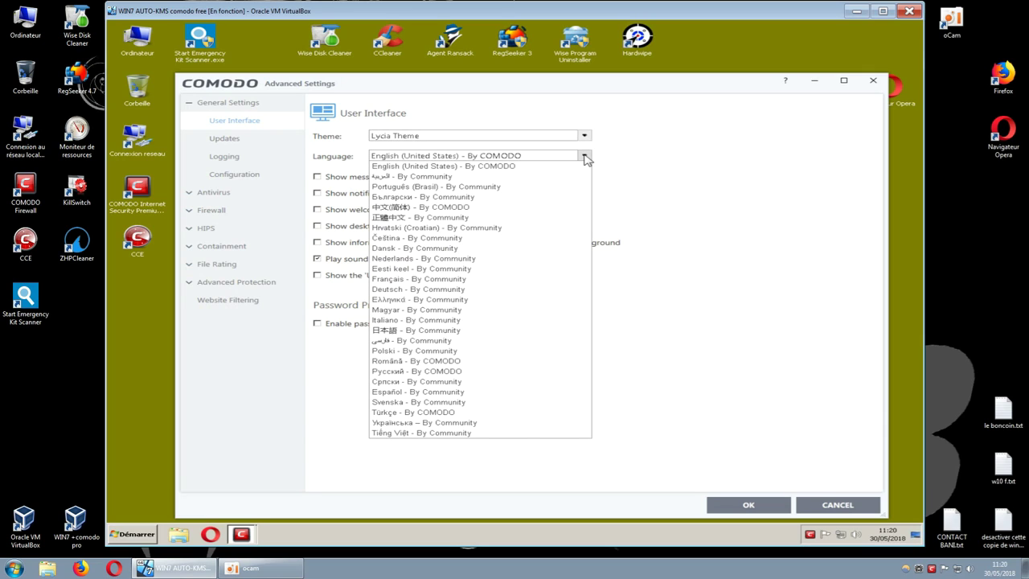
left_click(585, 158)
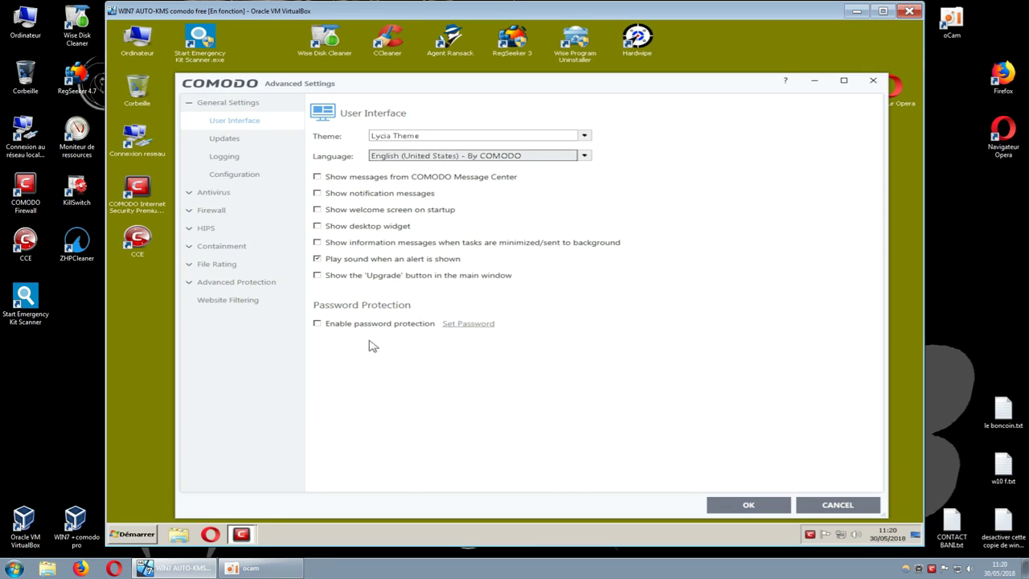
- Examine the update settings, including the excluded connections and the proxy and host settings
left_click(223, 142)
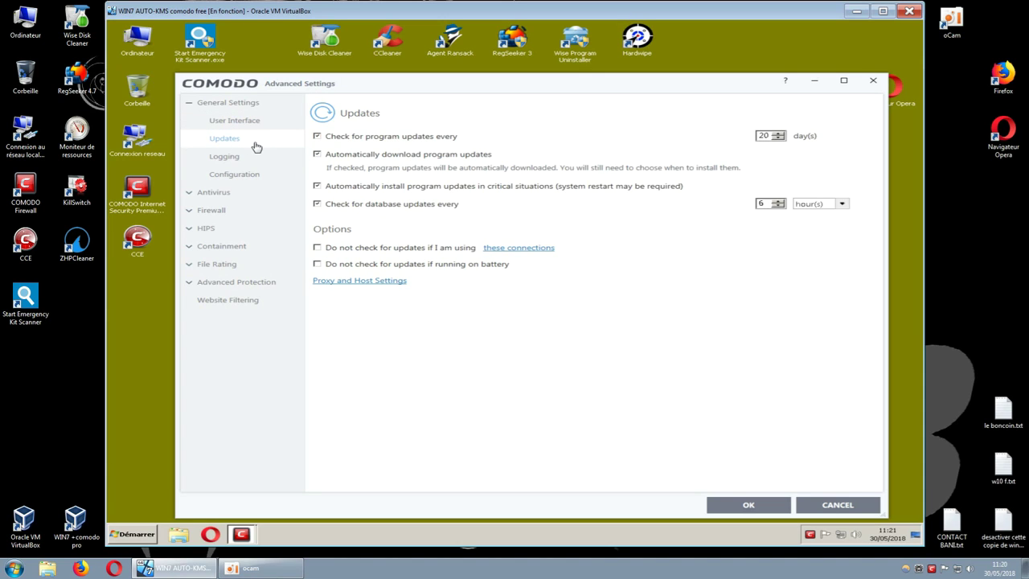
left_click(339, 143)
left_click(541, 251)
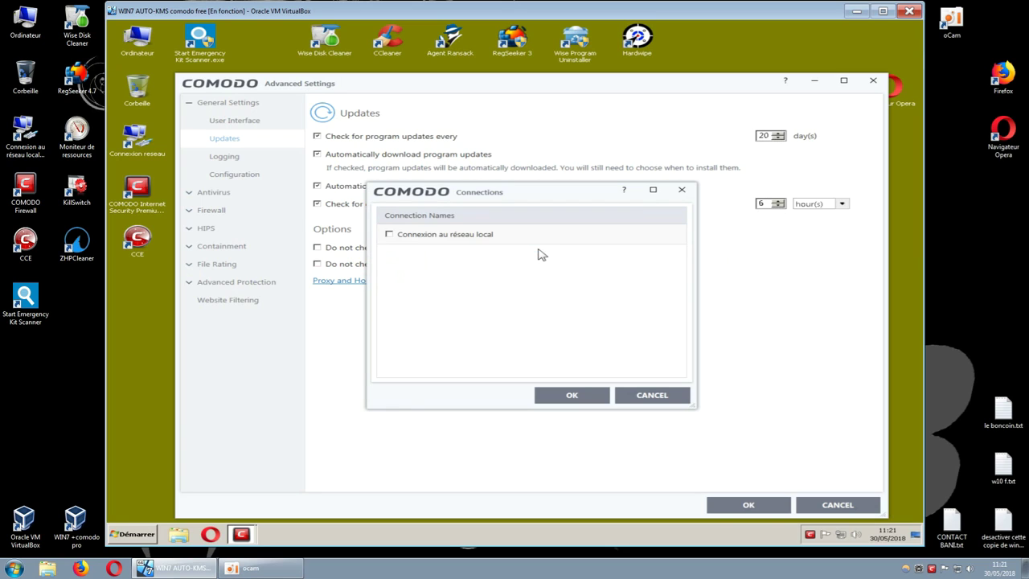
left_click(682, 190)
left_click(389, 282)
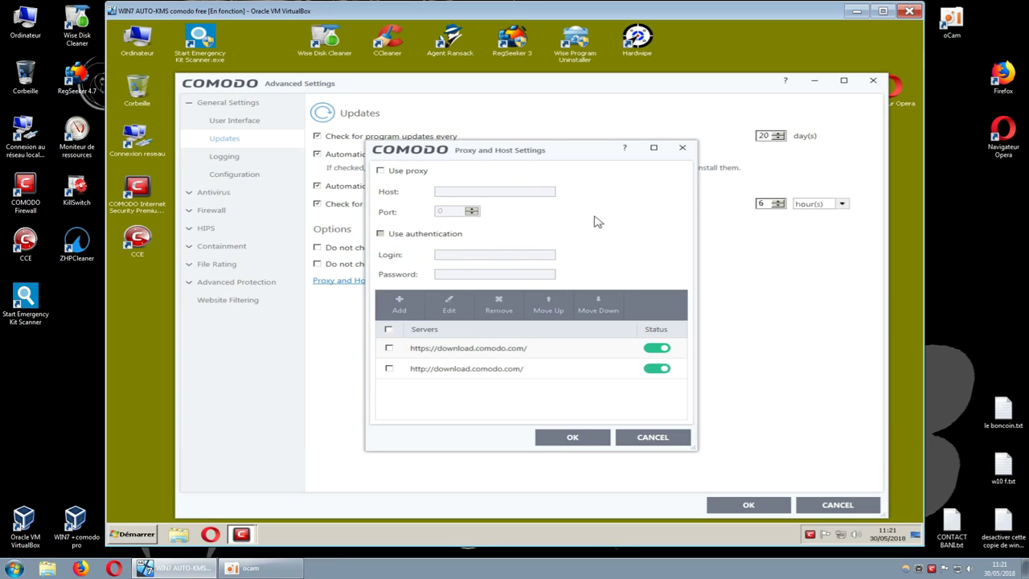
left_click(683, 152)
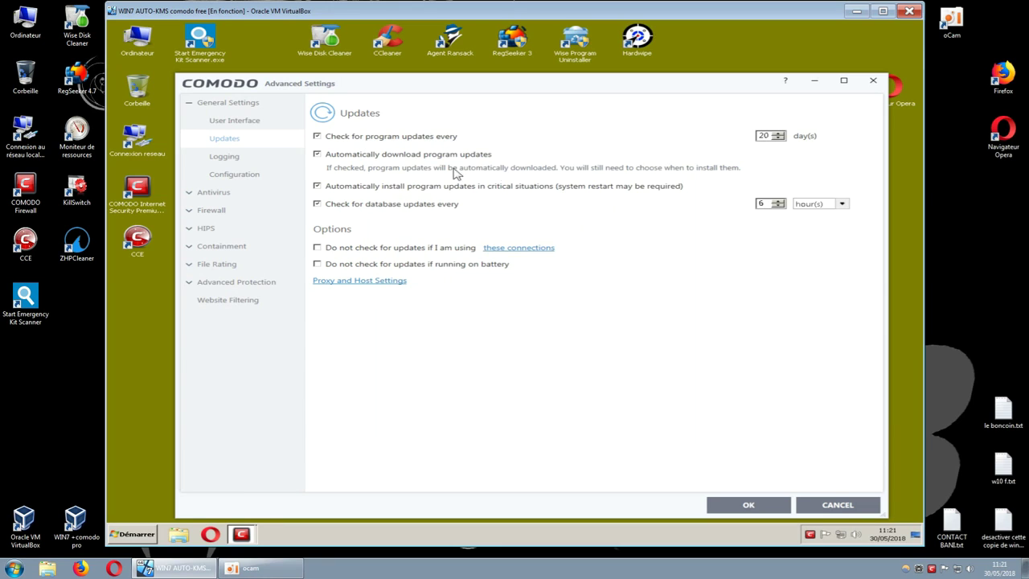
- Examine the logging options and the list of security configurations in the general settings
left_click(226, 156)
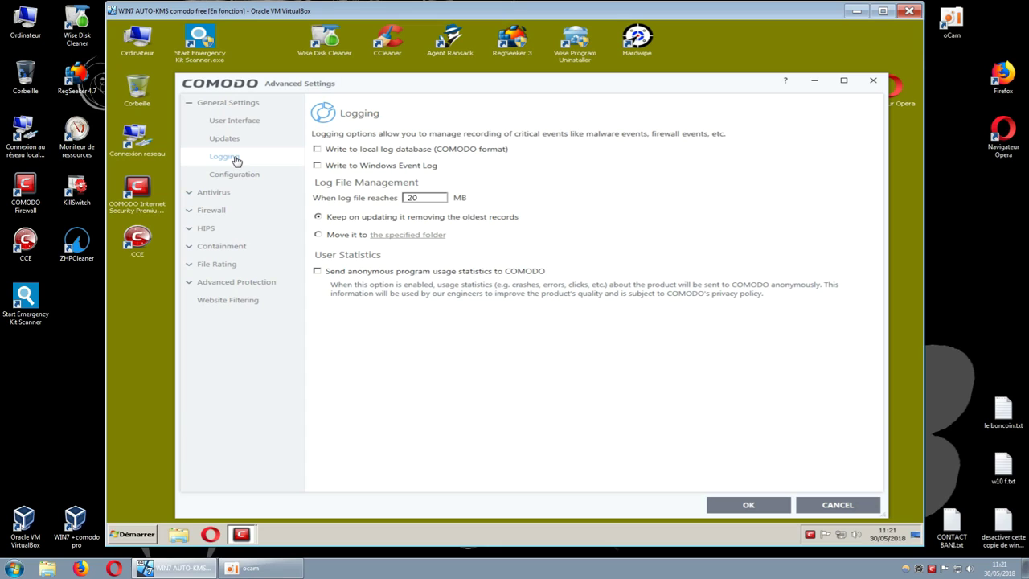
left_click(238, 176)
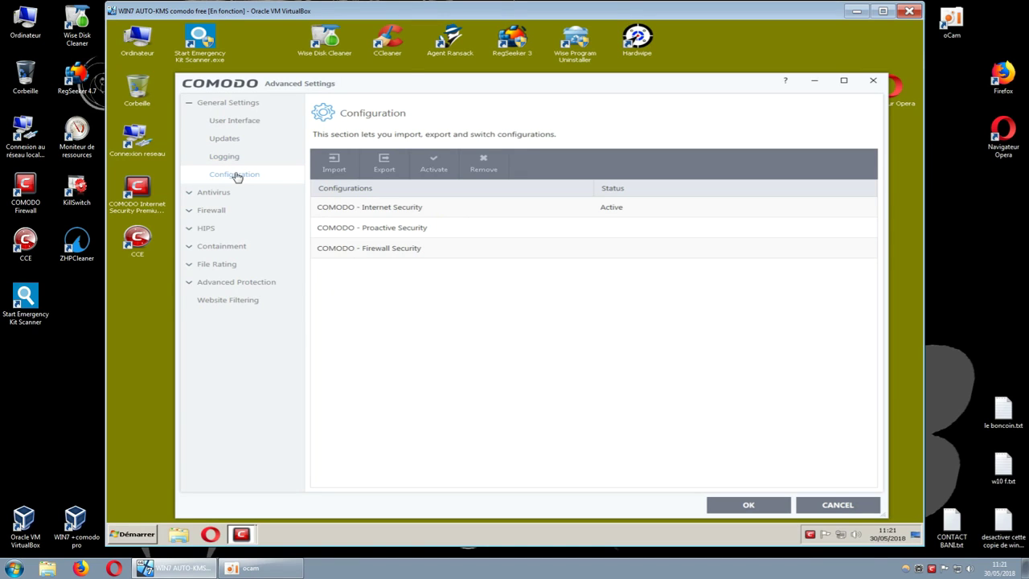
left_click(352, 249)
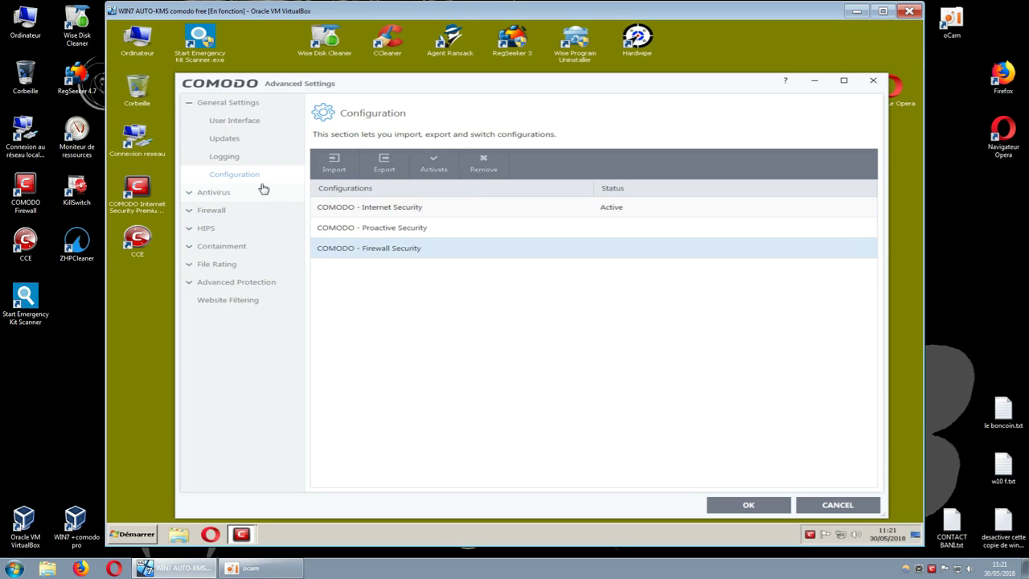
- Examine the antivirus Realtime Scan settings and the list of archive extensions that get decompressed and scanned
left_click(191, 107)
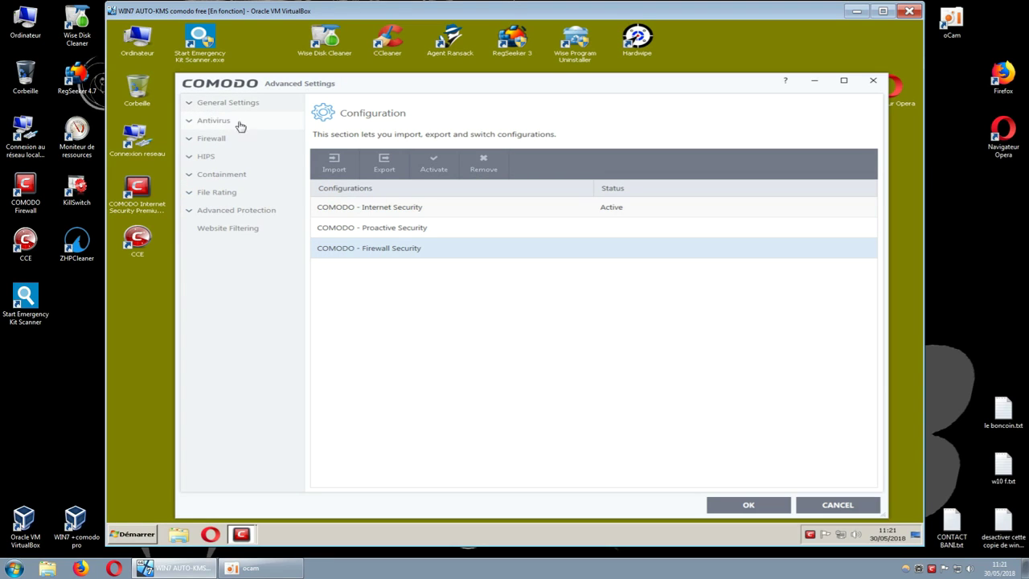
left_click(190, 121)
left_click(238, 125)
left_click(189, 123)
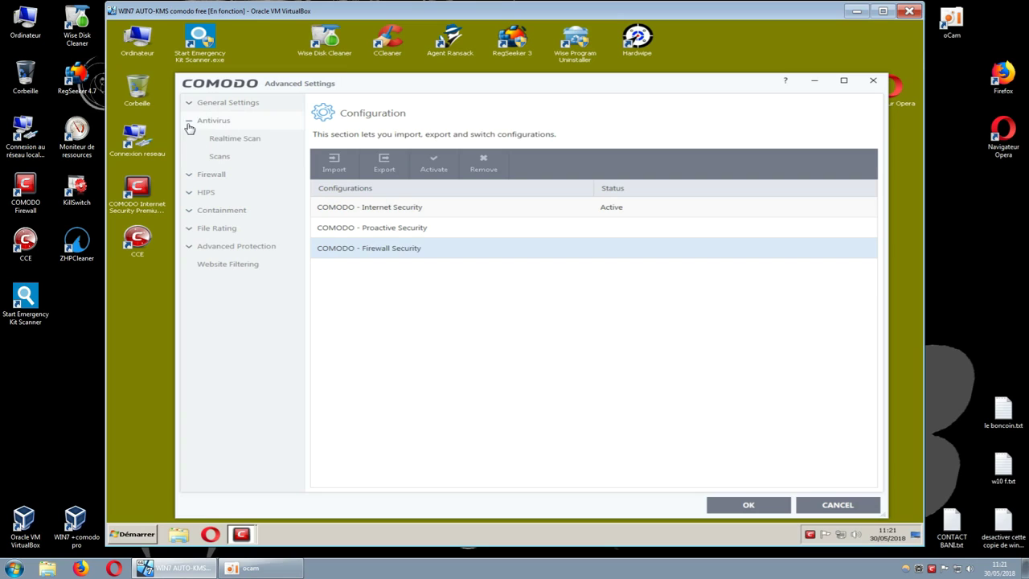
left_click(232, 141)
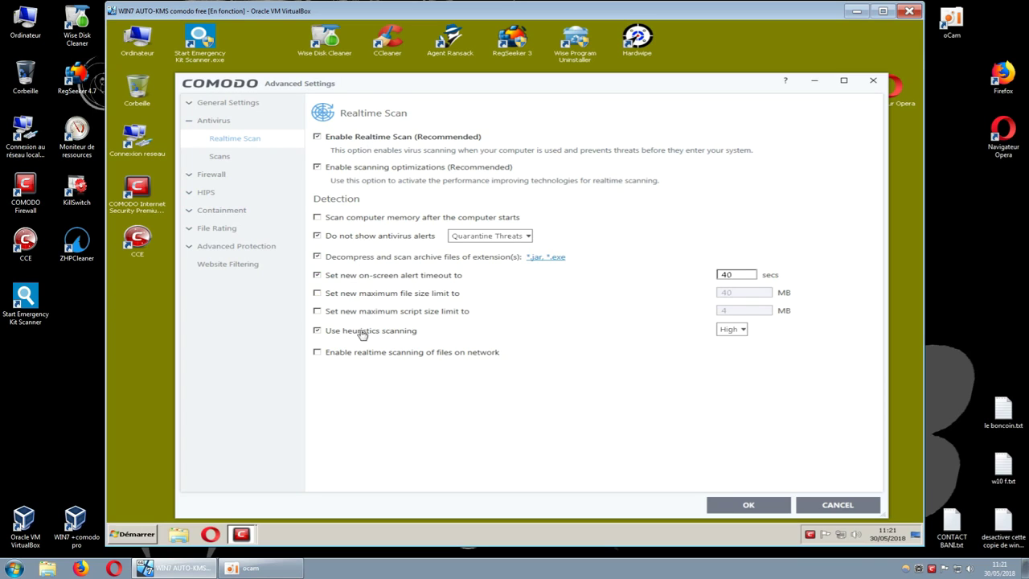
left_click(551, 259)
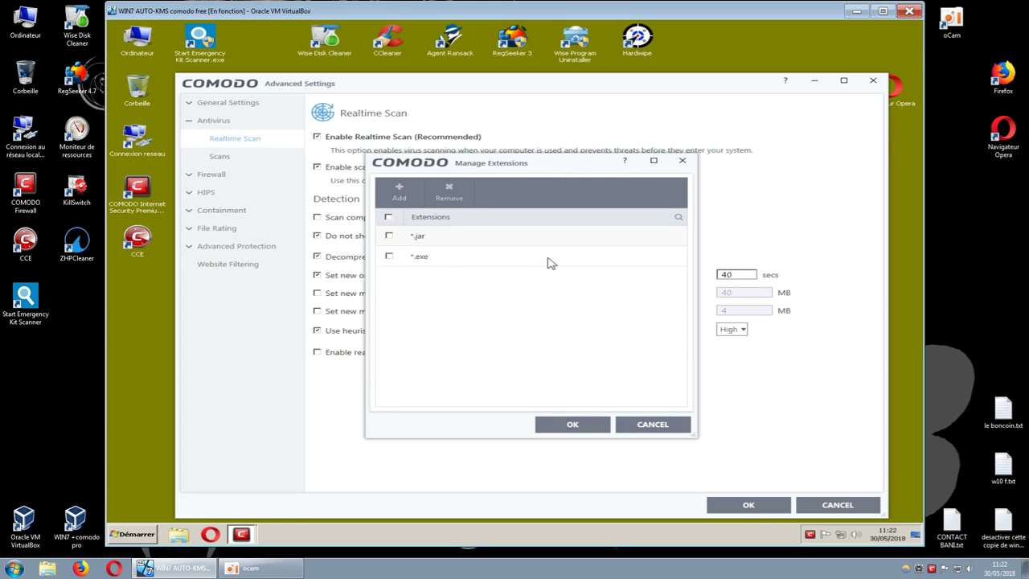
left_click(682, 162)
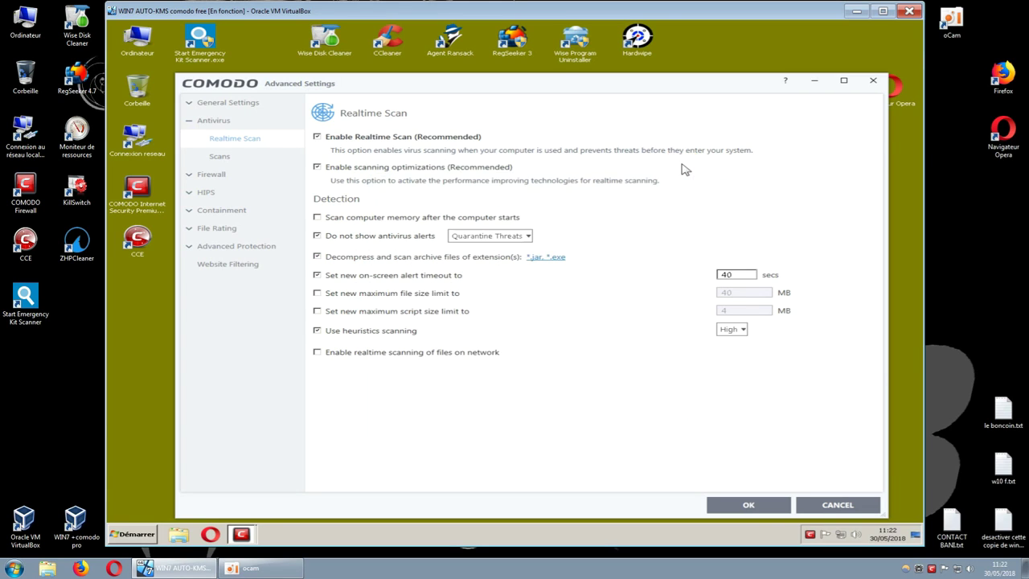
- Open the Analyse manuel scan profile for editing, enlarge its window and review all its scanning options
left_click(221, 157)
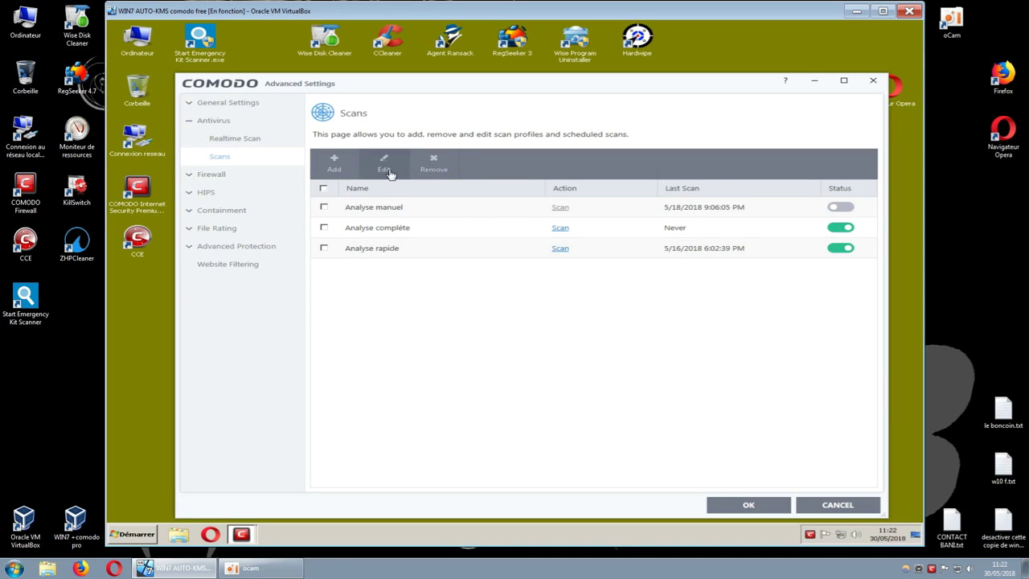
left_click(374, 210)
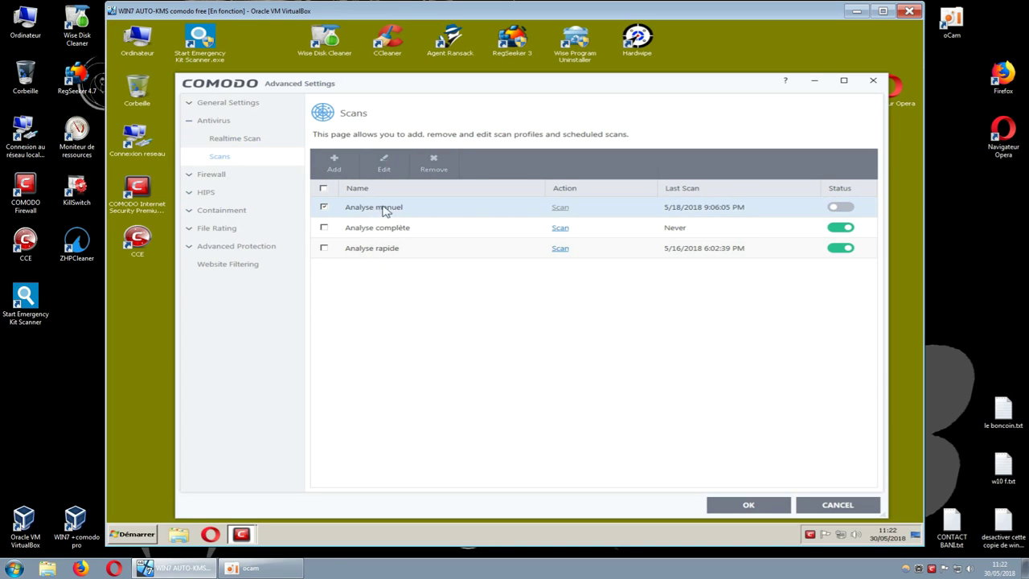
left_click(384, 167)
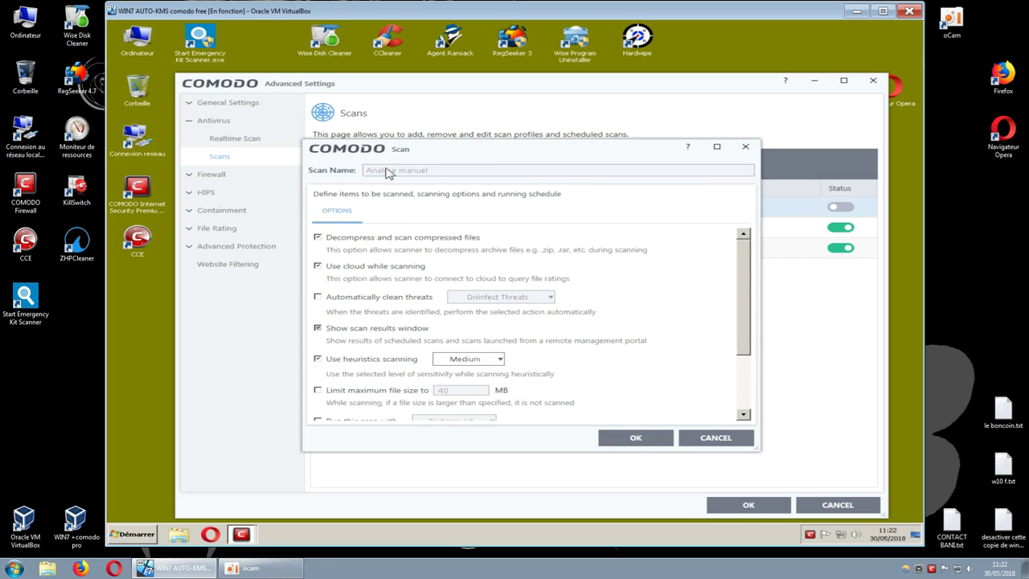
left_click_drag(478, 151, 312, 49)
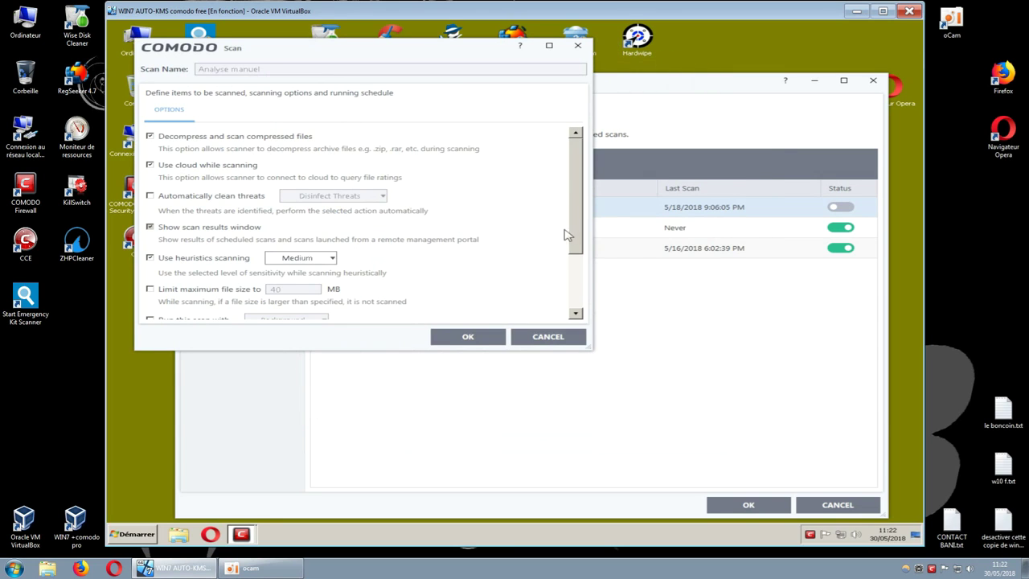
left_click_drag(588, 351, 587, 460)
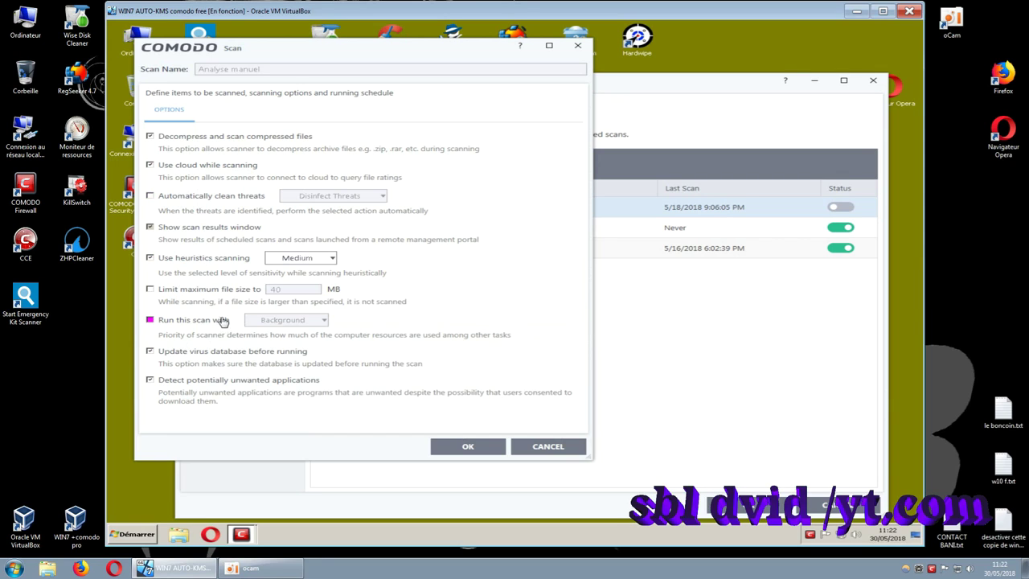
left_click(452, 447)
- Review the scanned items, options and schedule of the Analyse complète scan profile
left_click(368, 229)
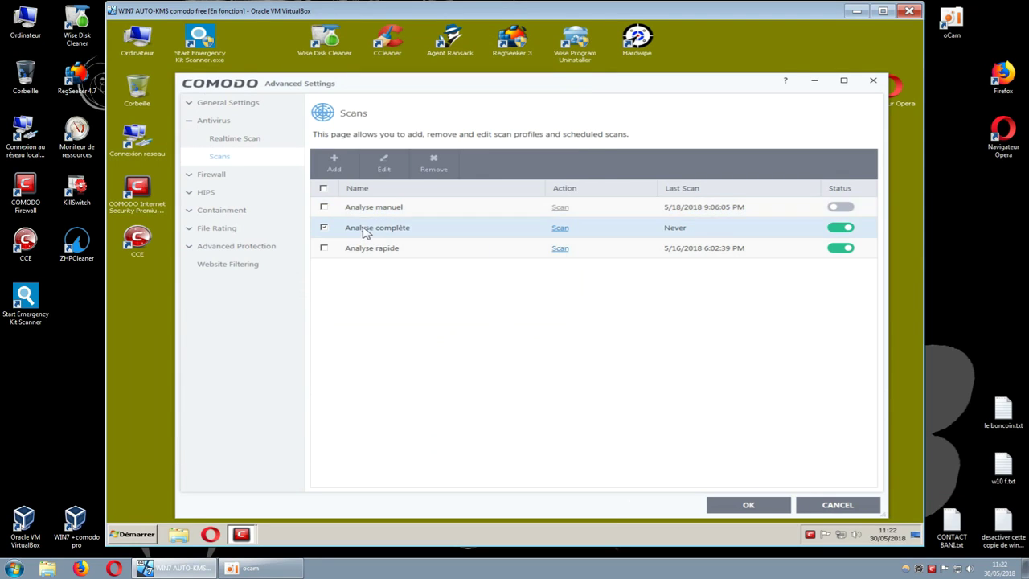
left_click(386, 165)
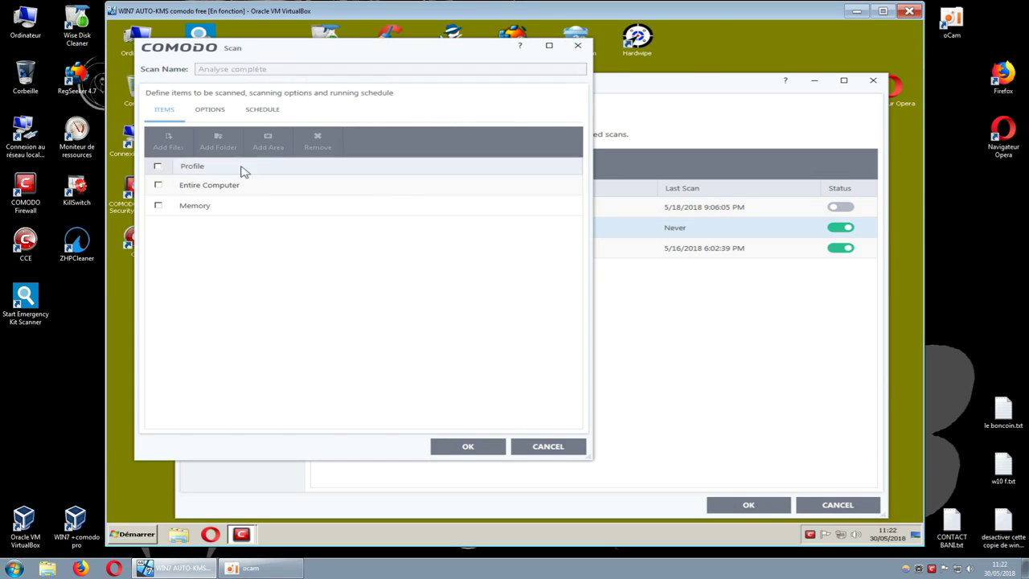
left_click(210, 112)
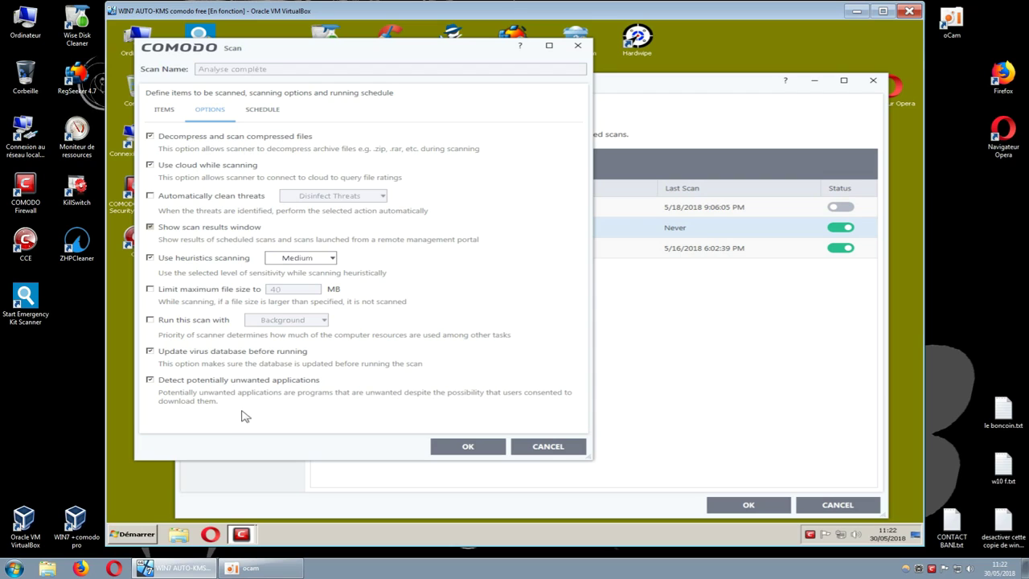
left_click(265, 115)
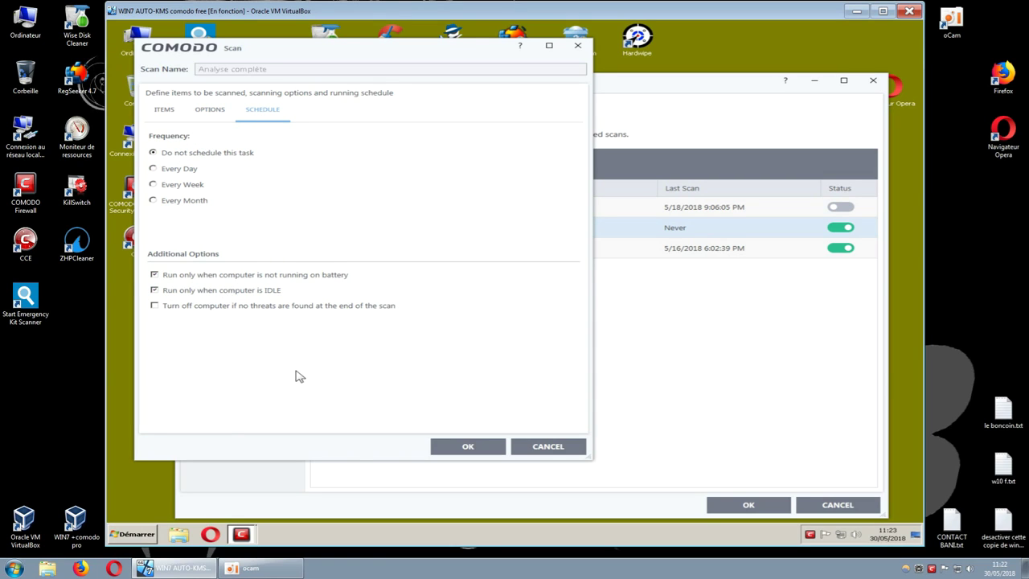
left_click(467, 447)
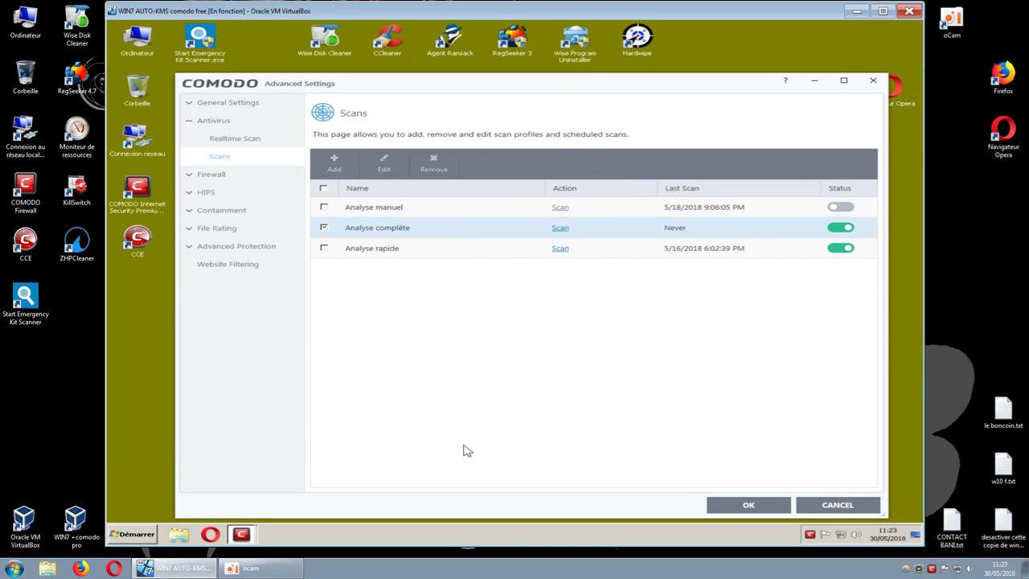
- Review the scanned items, options and schedule of the Analyse rapide scan profile
left_click(382, 250)
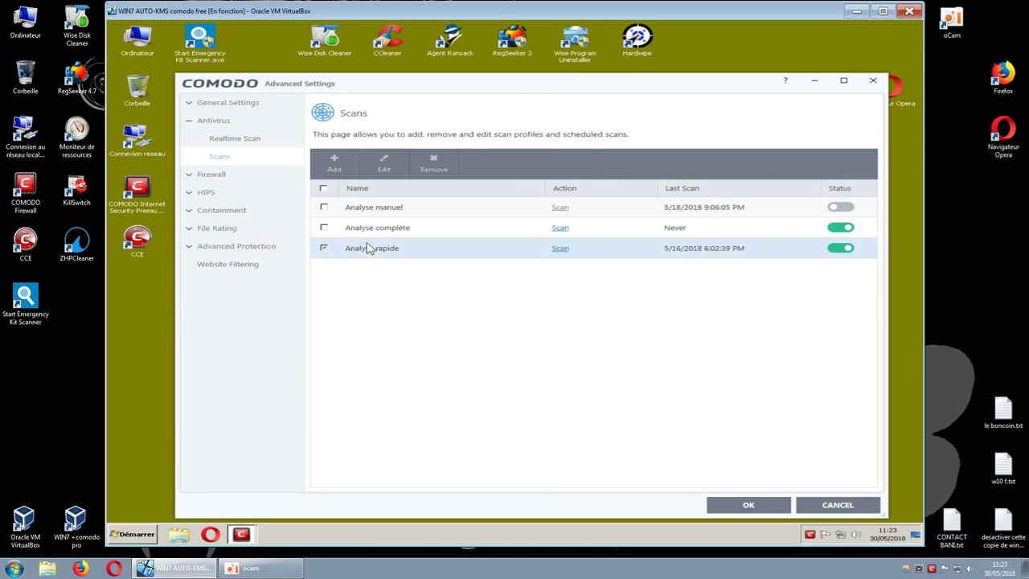
left_click(385, 167)
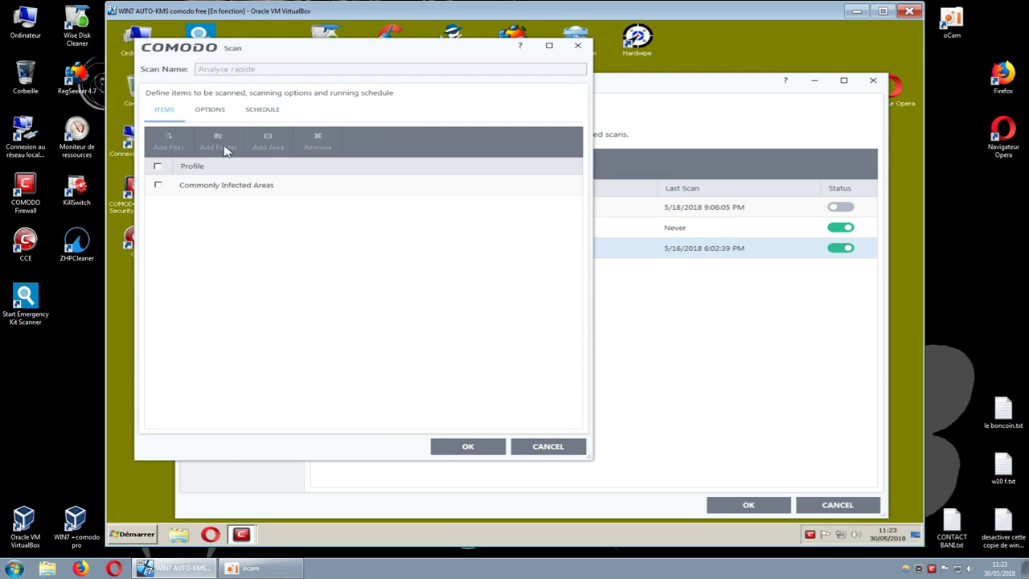
left_click(221, 111)
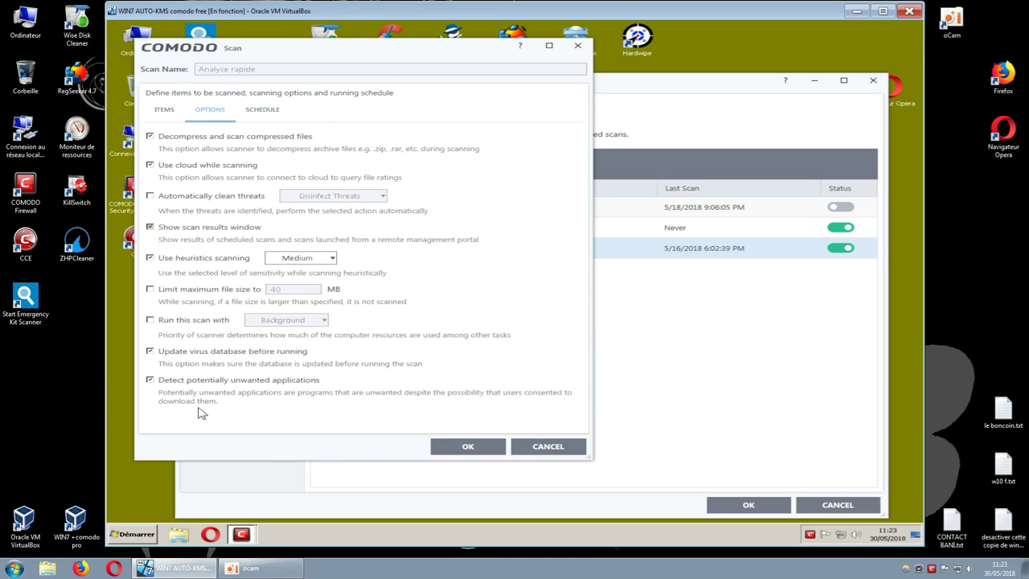
left_click(262, 113)
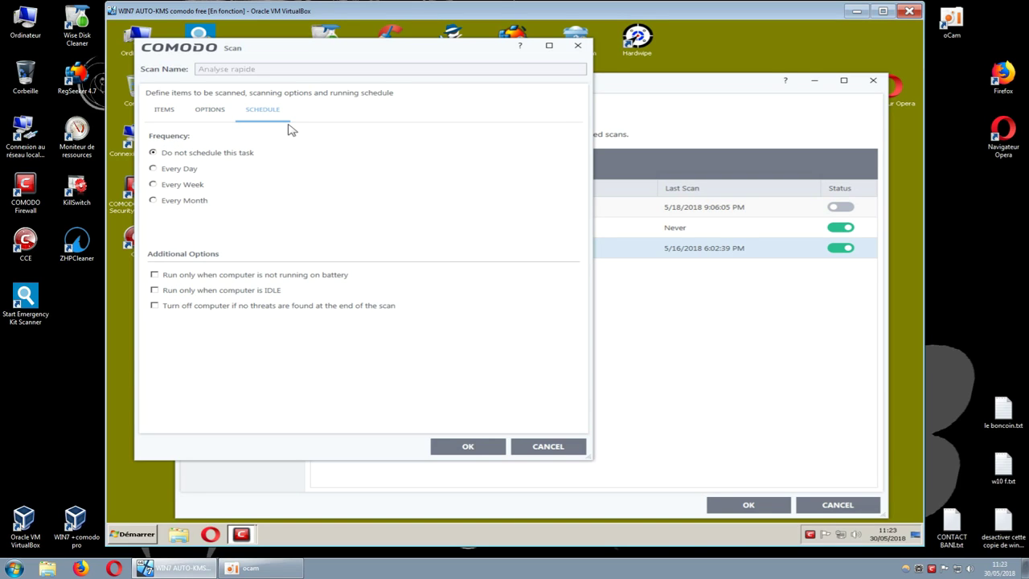
left_click(462, 447)
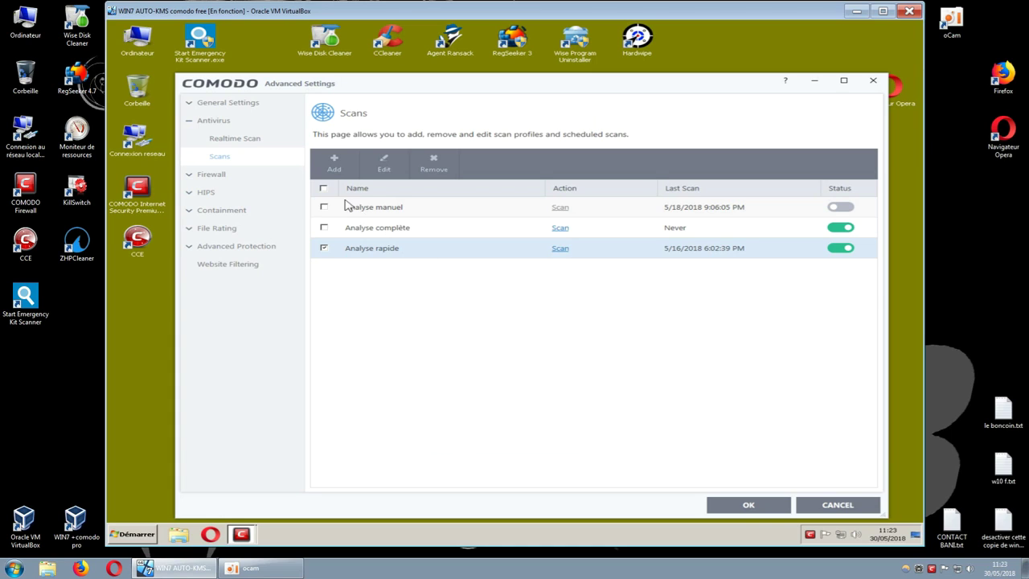
- Review the Firewall Settings page and the filtering modes available for the firewall, keeping Custom Ruleset
left_click(193, 178)
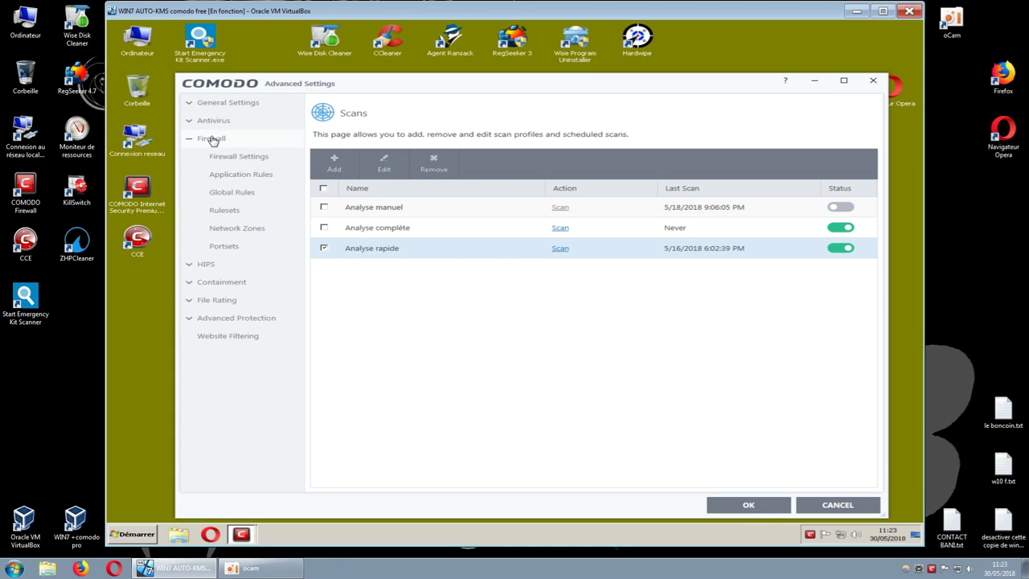
left_click(231, 157)
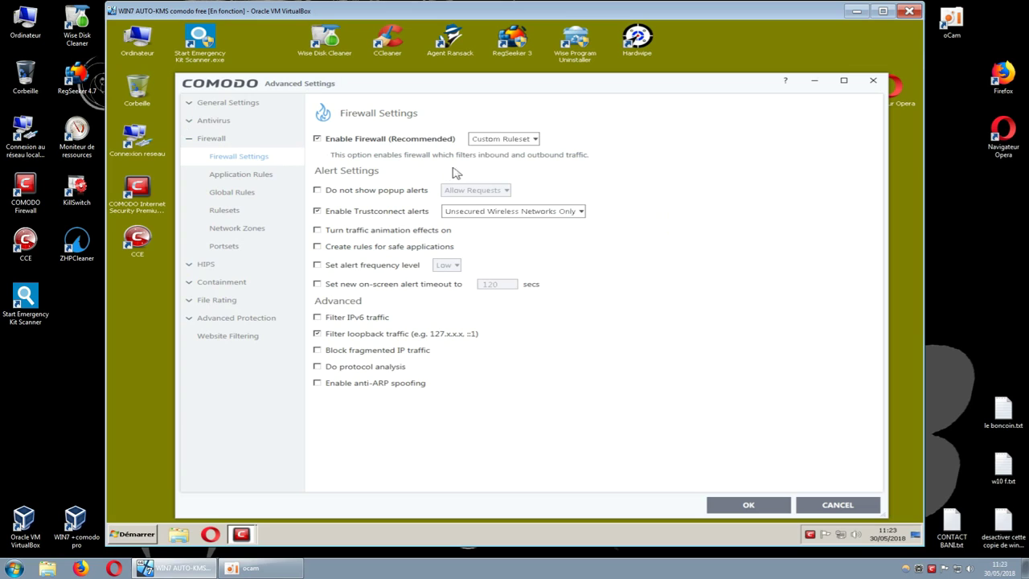
left_click(521, 141)
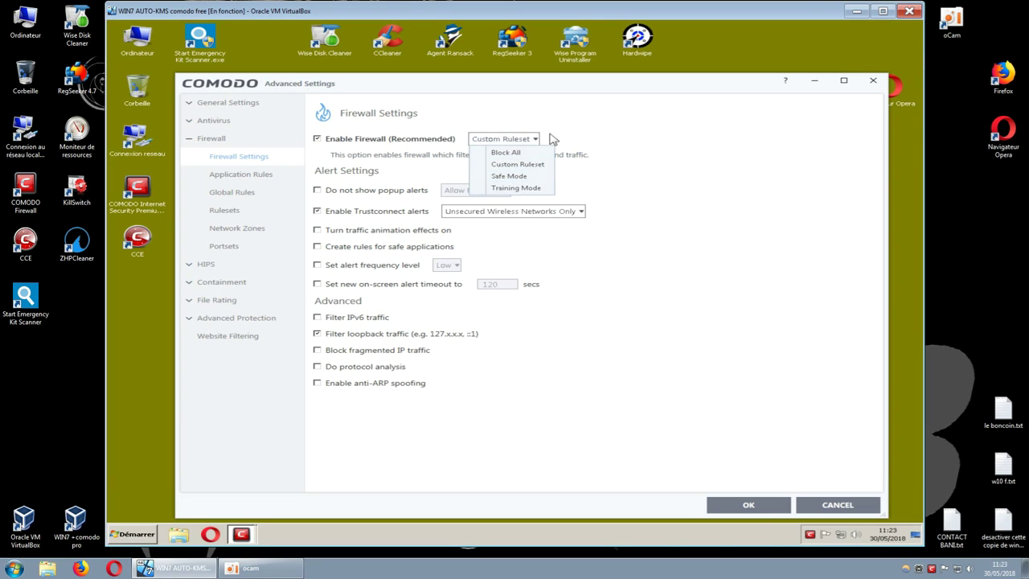
left_click(600, 122)
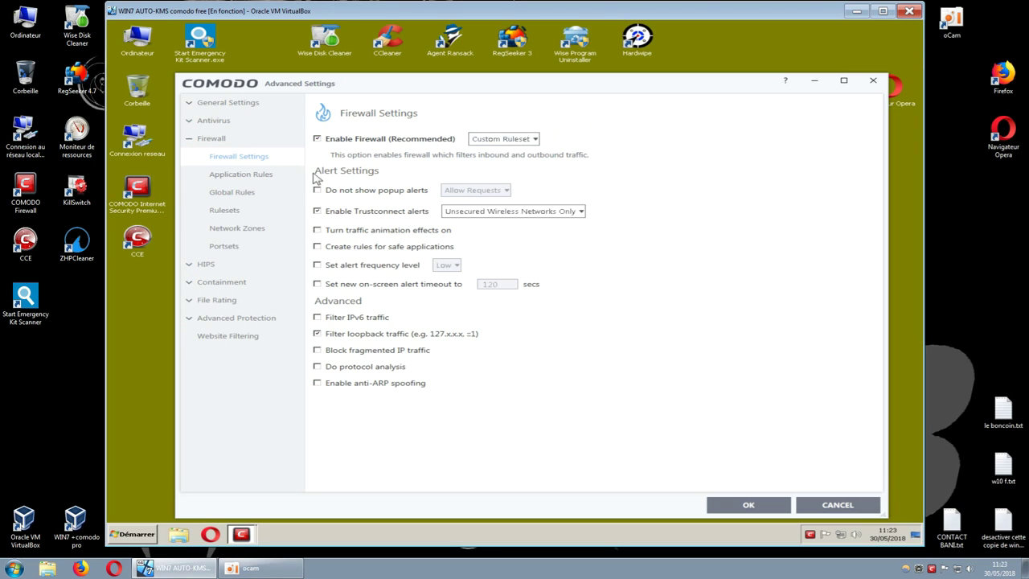
- Look through the firewall Application Rules, expand the Hardwipe hwuac.exe entry and open its application rule
left_click(259, 174)
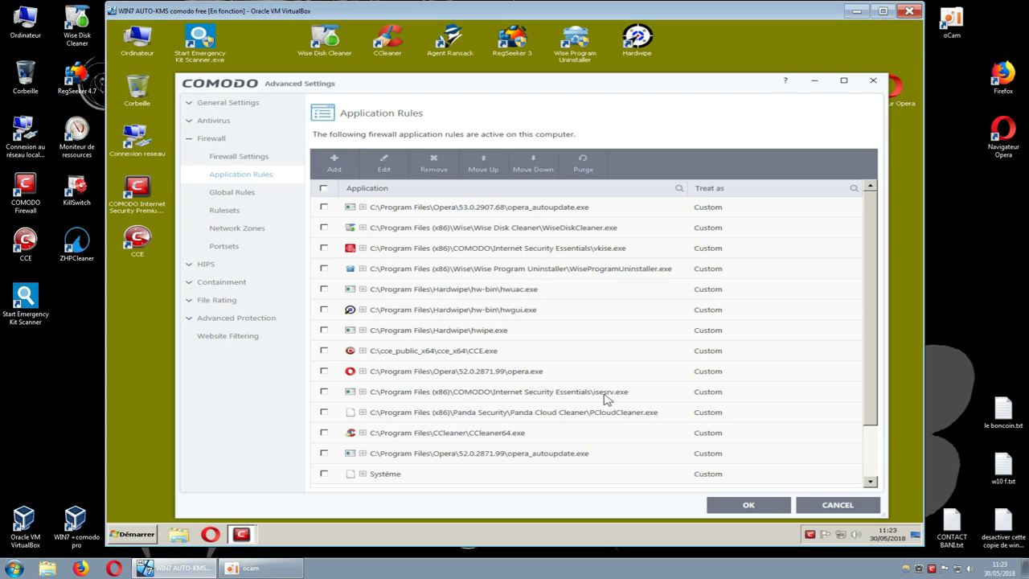
left_click_drag(874, 305, 864, 238)
left_click(363, 290)
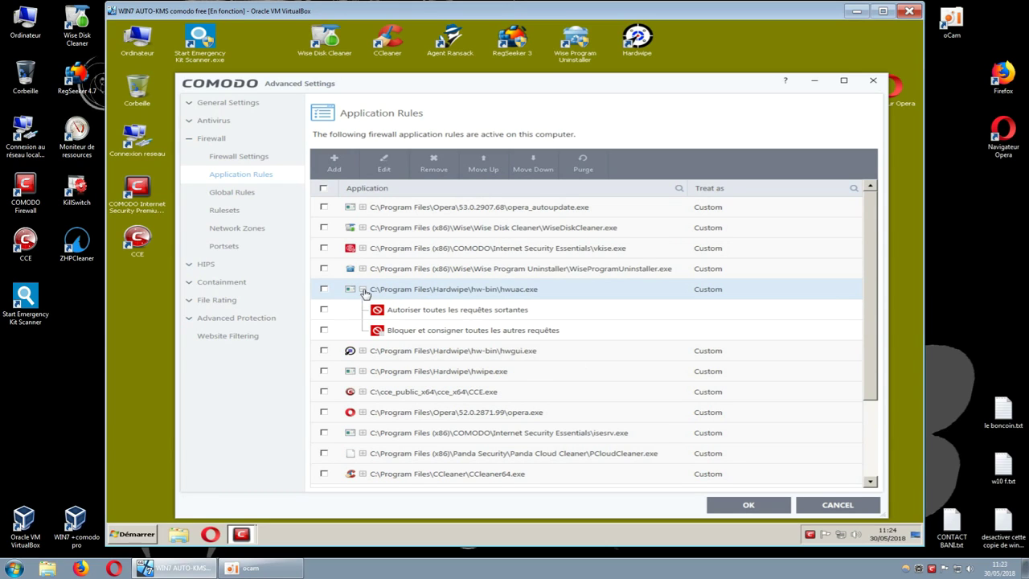
double_click(404, 295)
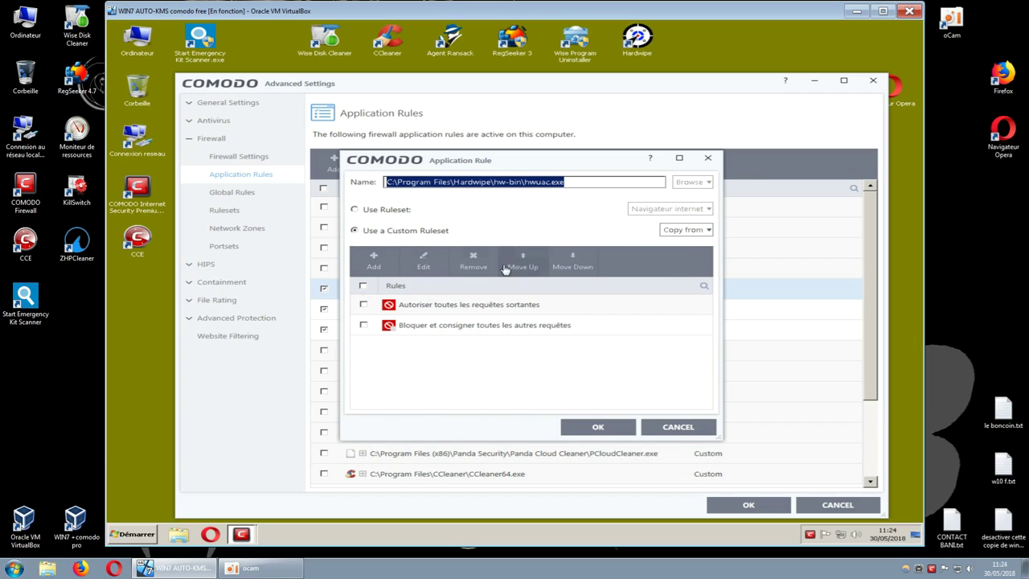
- Inspect the direction choices, destination address and IP details of the "Autoriser toutes les requêtes sortantes" rule, then leave both rule windows without changes
left_click(431, 309)
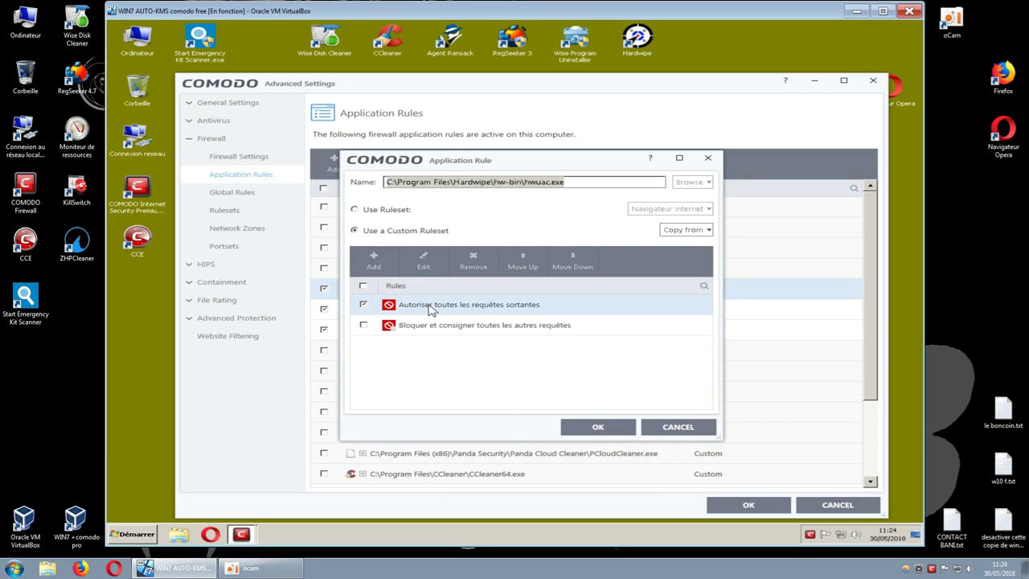
left_click(429, 270)
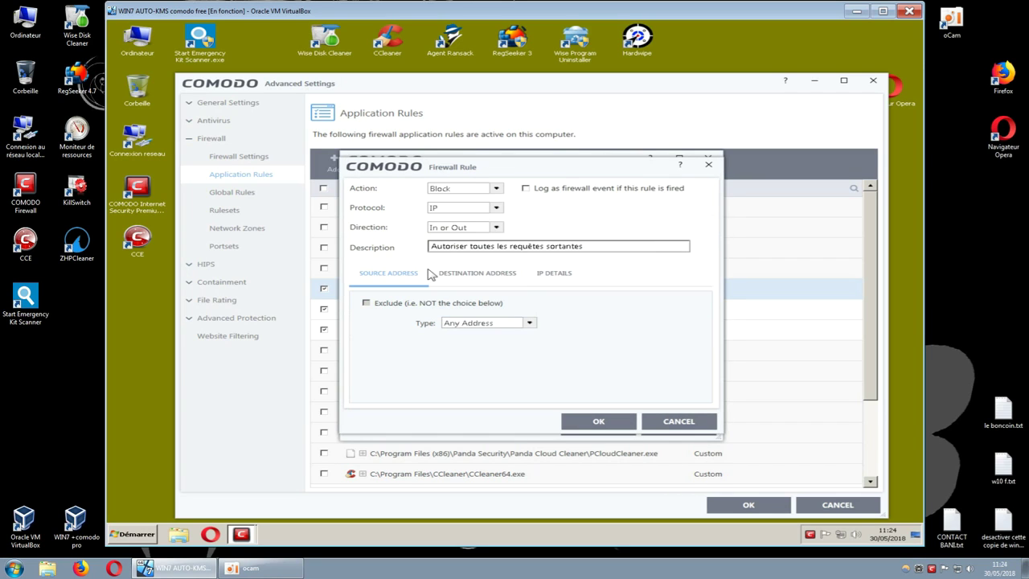
left_click(494, 229)
left_click(543, 211)
left_click(457, 278)
left_click(541, 278)
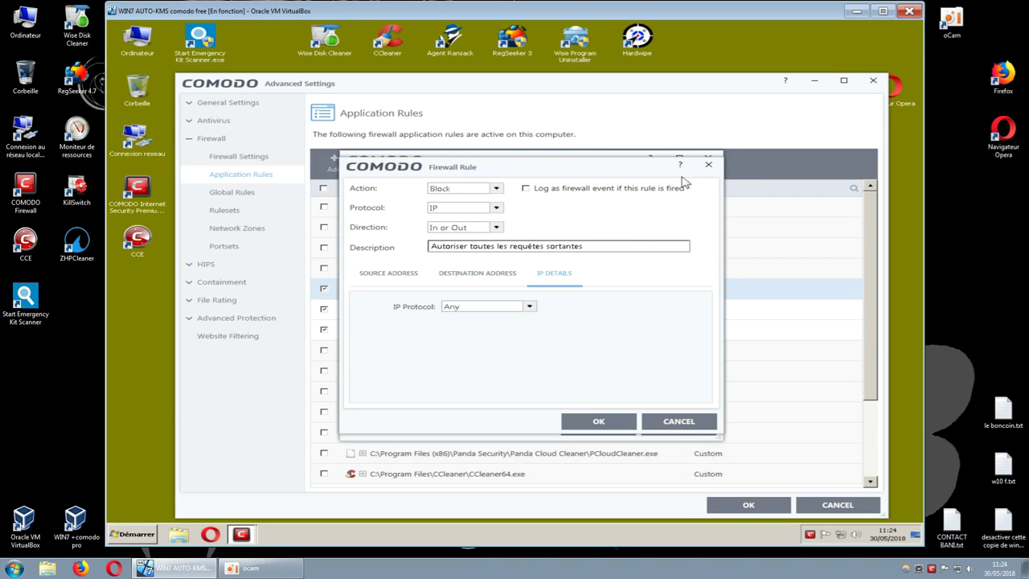
left_click(711, 169)
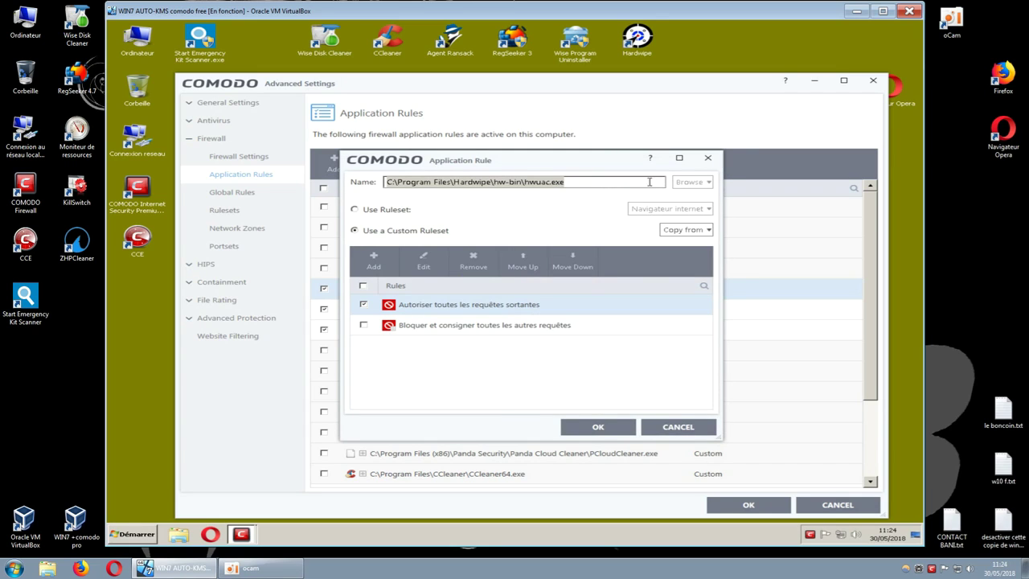
left_click(708, 158)
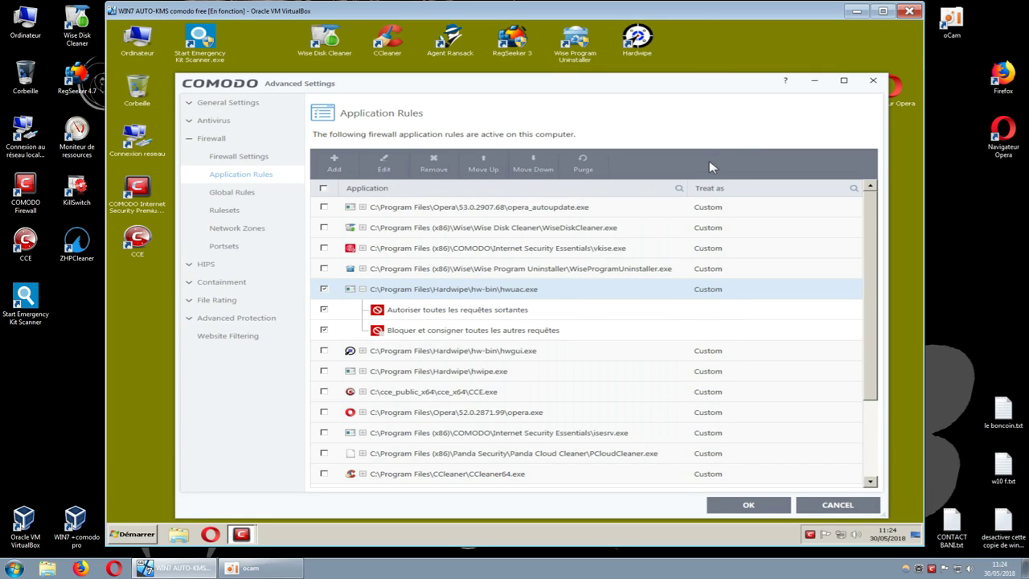
- Review the firewall's Global Rules, Rulesets, network and blocked zones, and Portsets
left_click(241, 195)
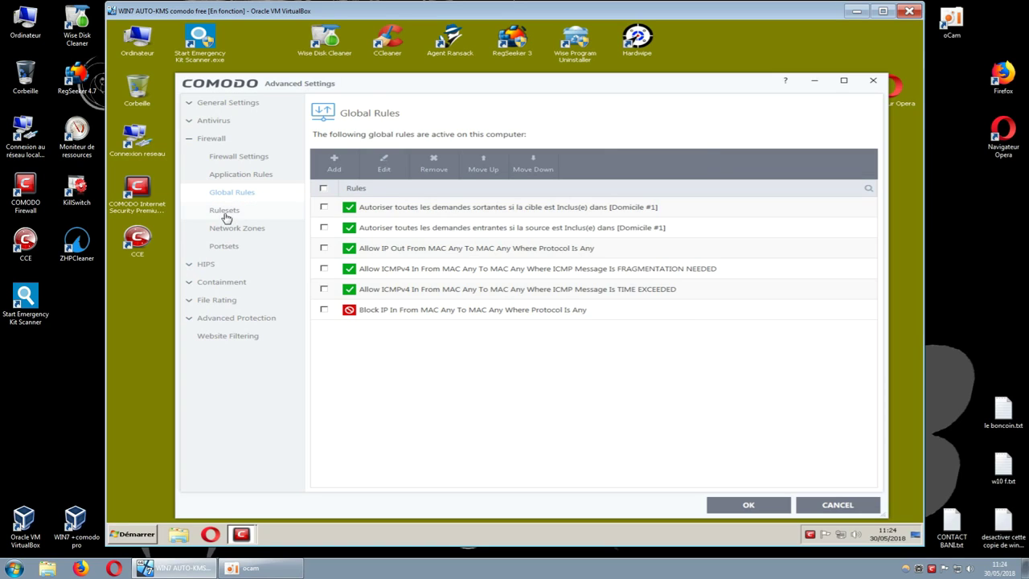
left_click(226, 214)
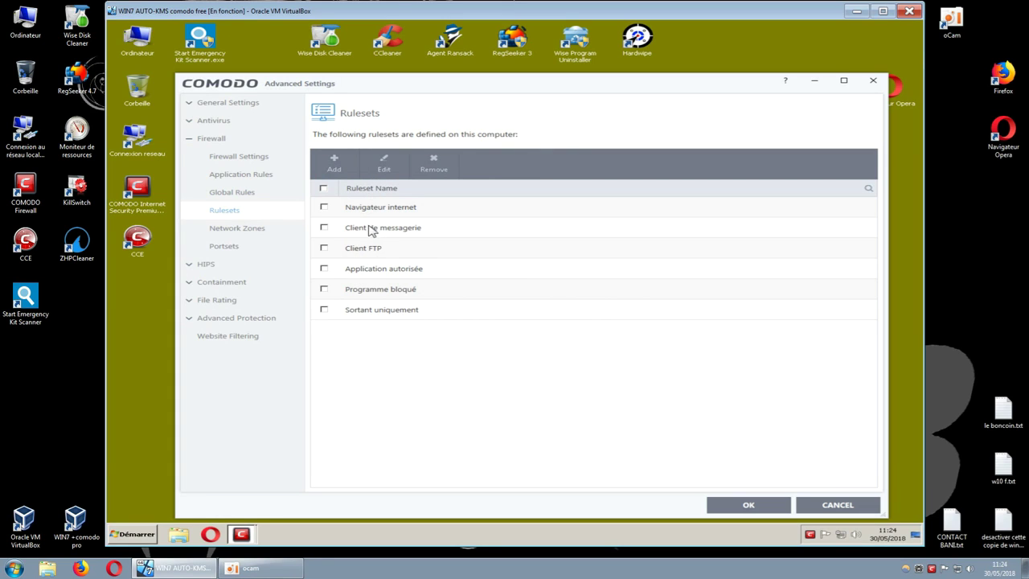
left_click(249, 230)
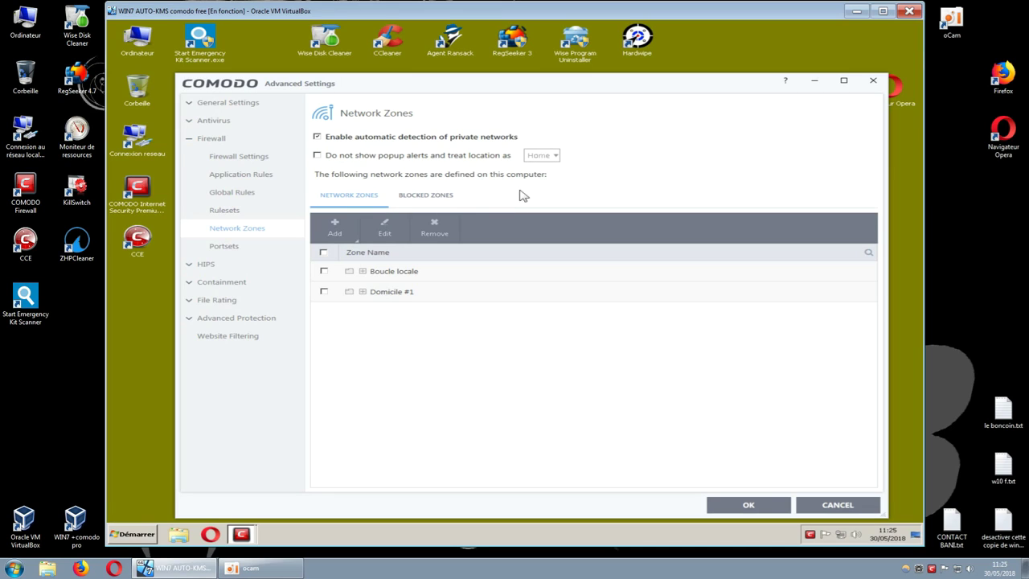
left_click(444, 198)
left_click(372, 199)
left_click(231, 247)
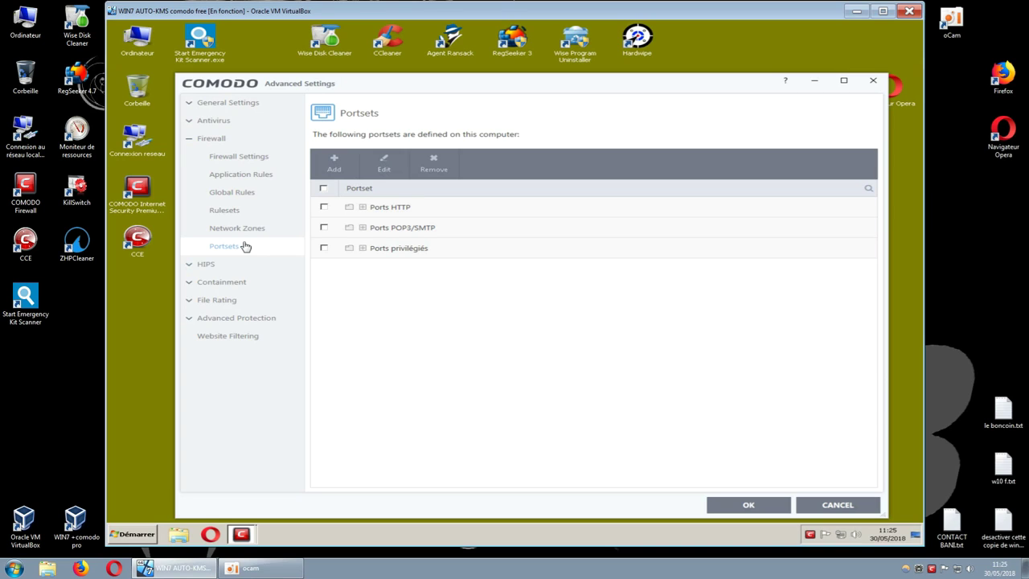
- Review the HIPS Settings, including the available protection modes and the Monitoring Settings, keeping Safe Mode
left_click(206, 265)
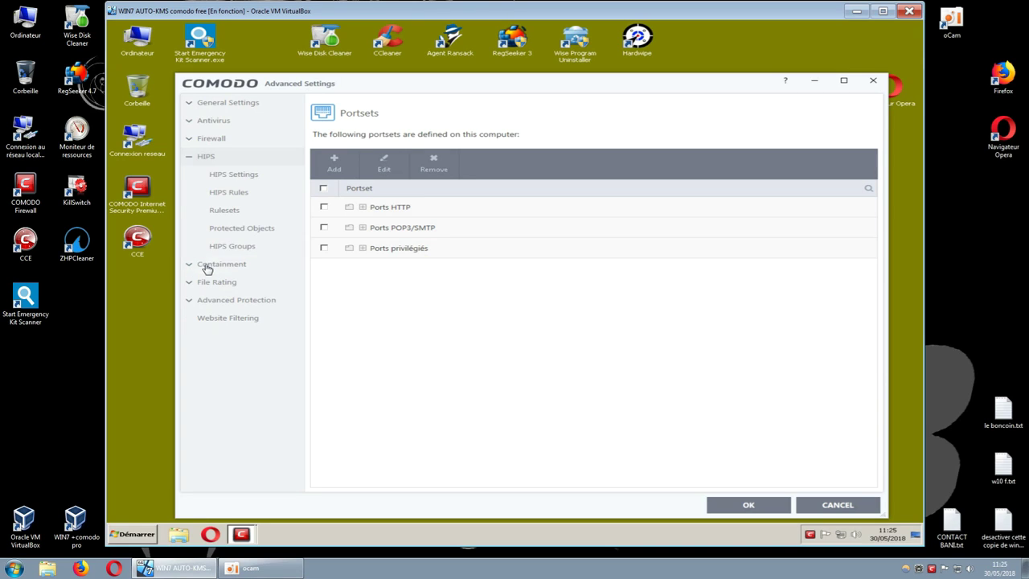
left_click(230, 175)
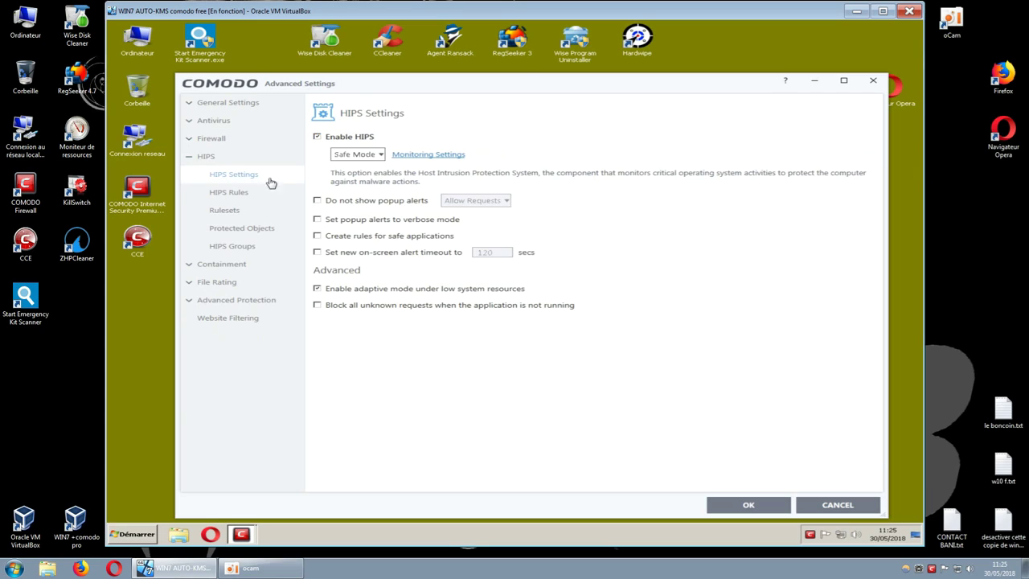
left_click(370, 157)
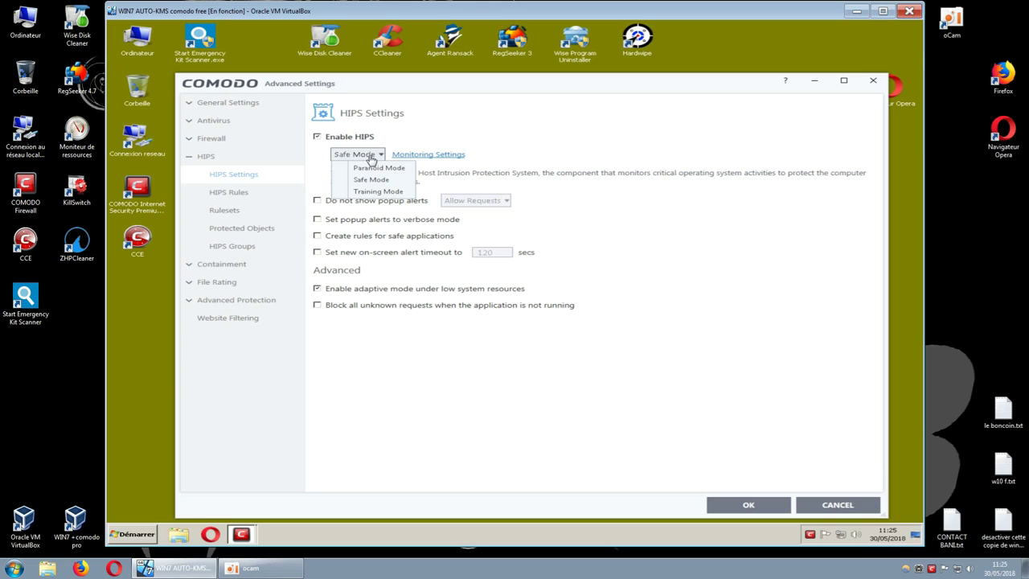
left_click(371, 157)
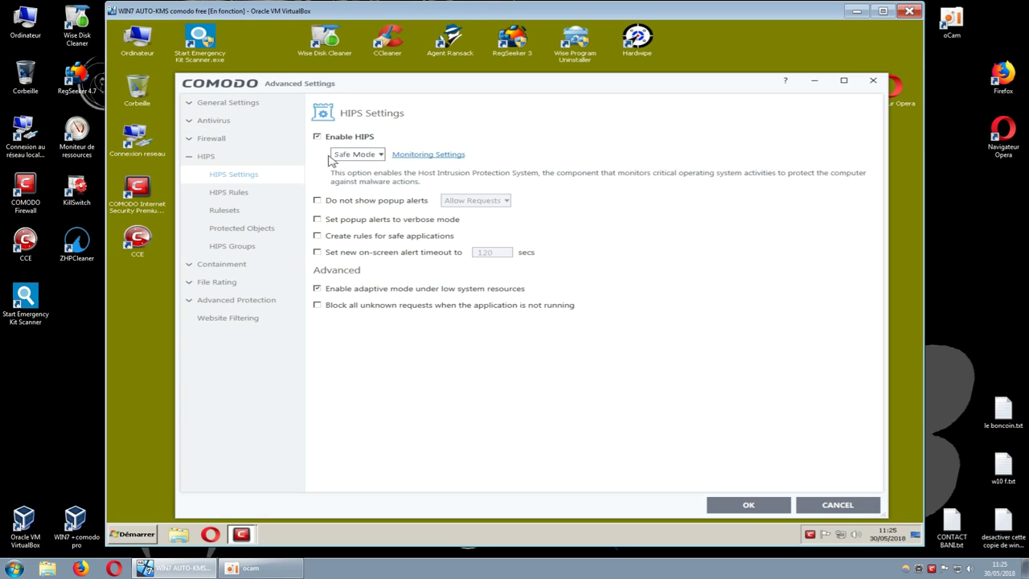
left_click(439, 156)
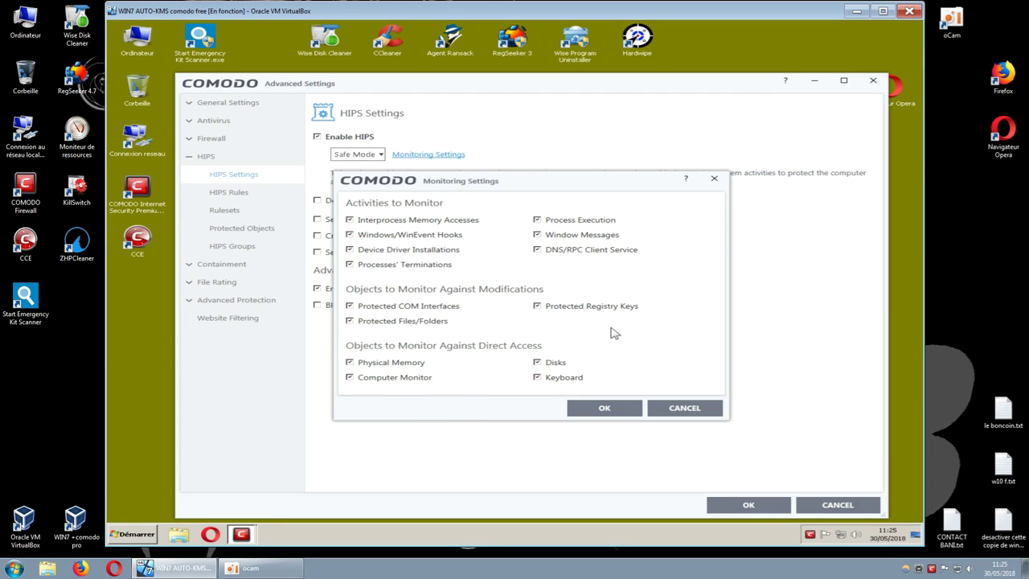
left_click(603, 408)
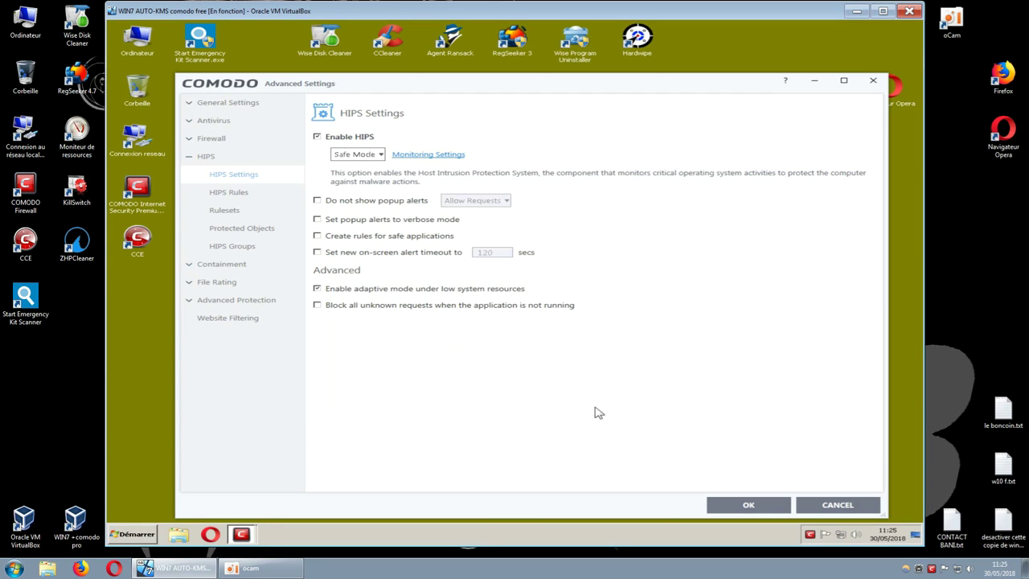
- Examine the HIPS Rules and the programs contained in the Applications système de Windows group
left_click(236, 193)
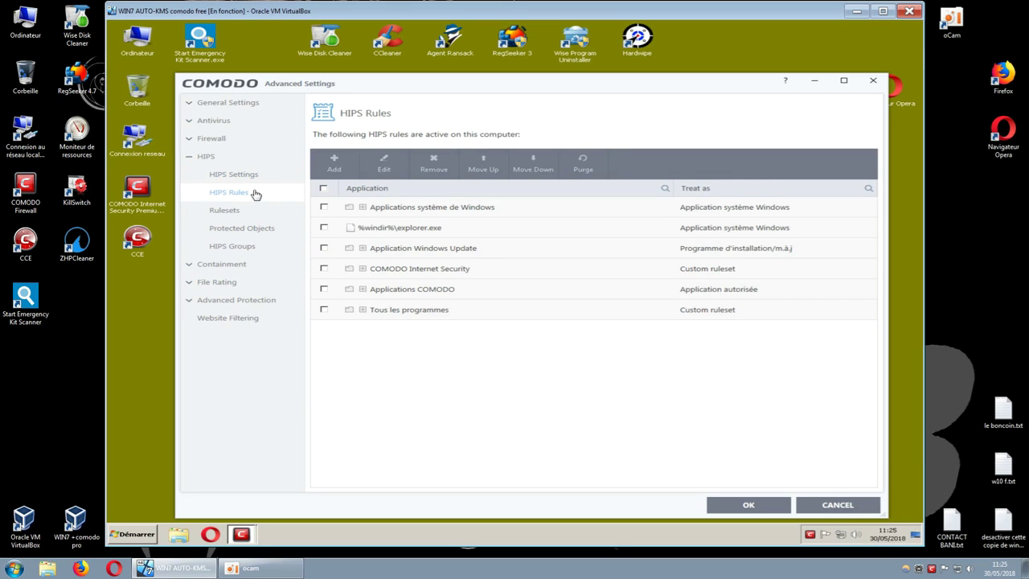
left_click(363, 208)
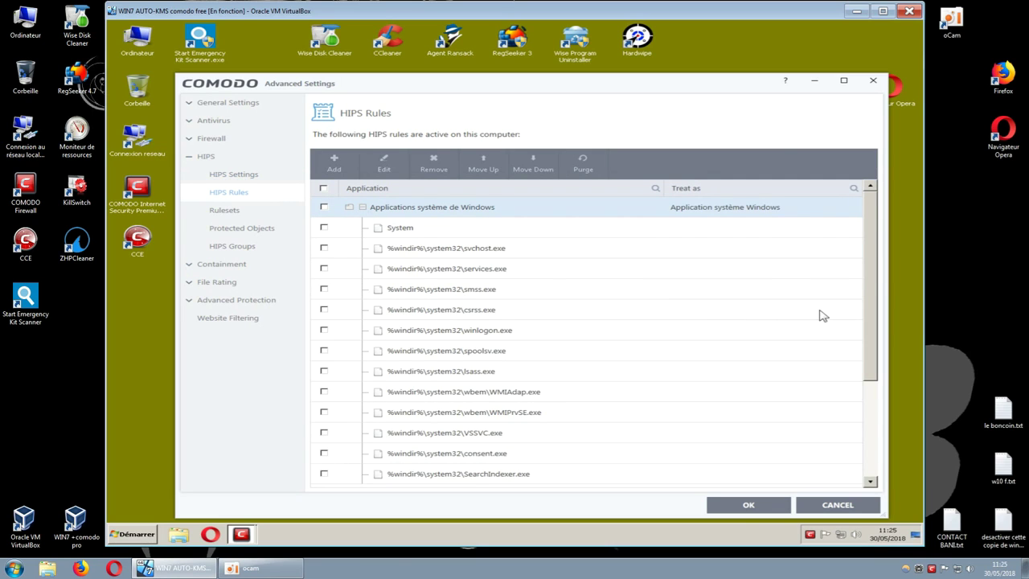
scroll(828, 316, "down", 3)
scroll(828, 316, "up", 3)
left_click_drag(873, 324, 870, 296)
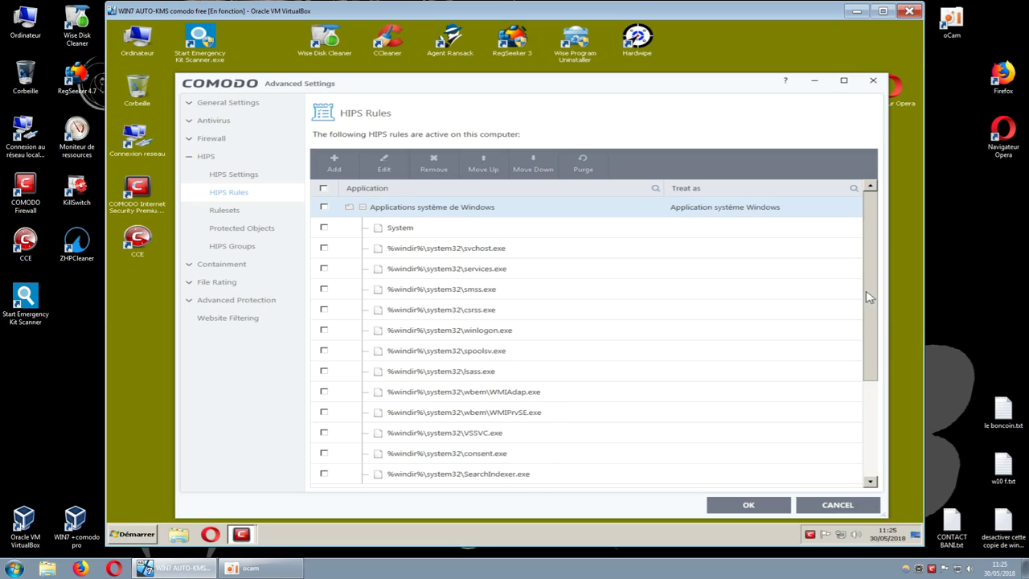
left_click(362, 207)
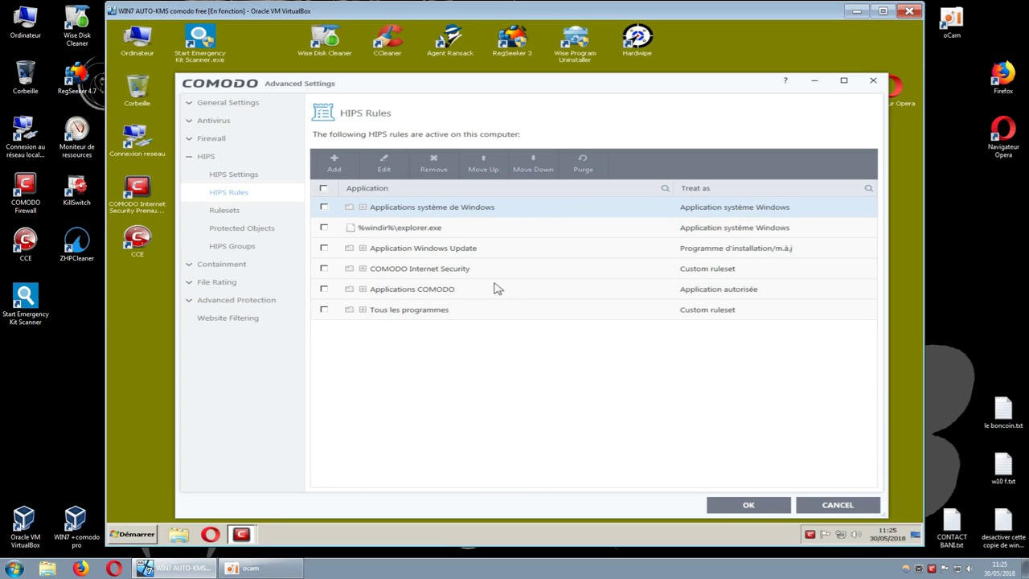
- Check the contents of the Application Windows Update, Tous les programmes and COMODO Internet Security groups in the HIPS rules
left_click(362, 248)
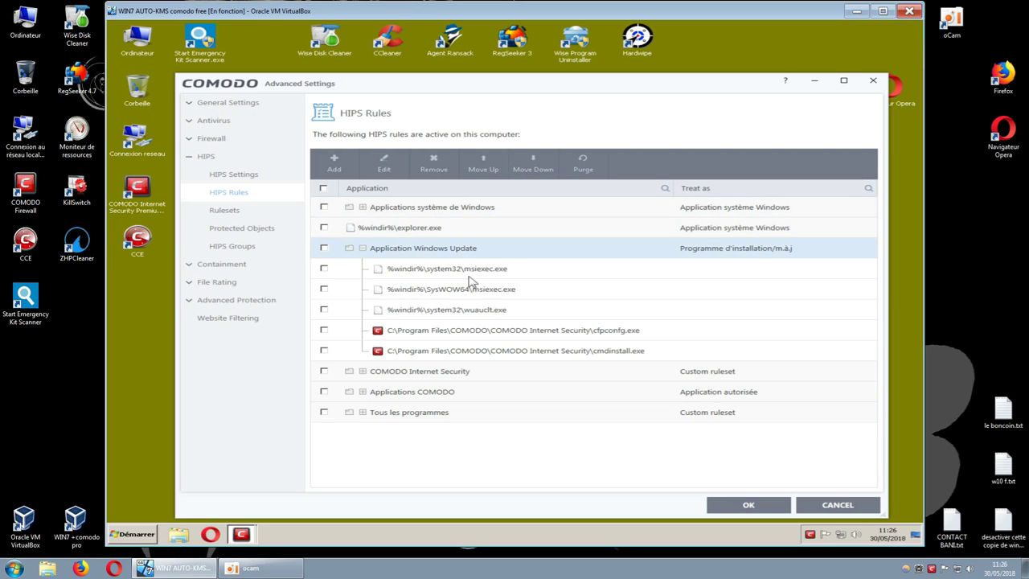
left_click(363, 249)
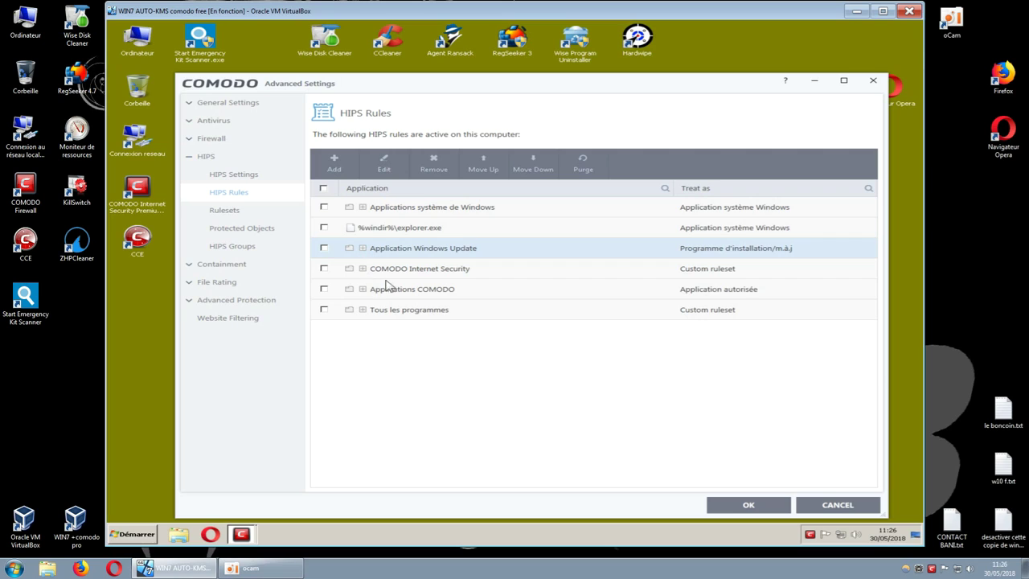
left_click(363, 311)
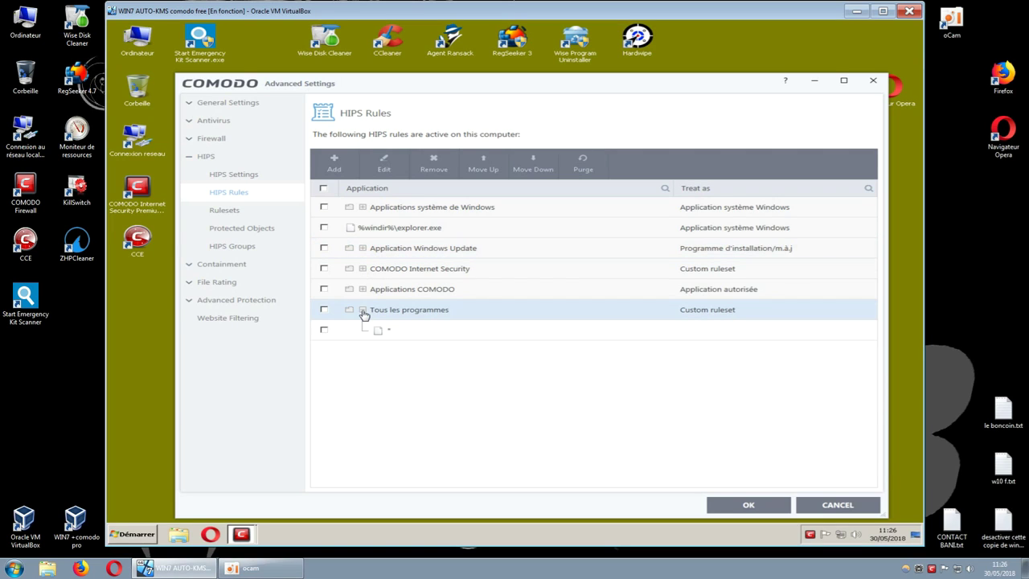
left_click(363, 310)
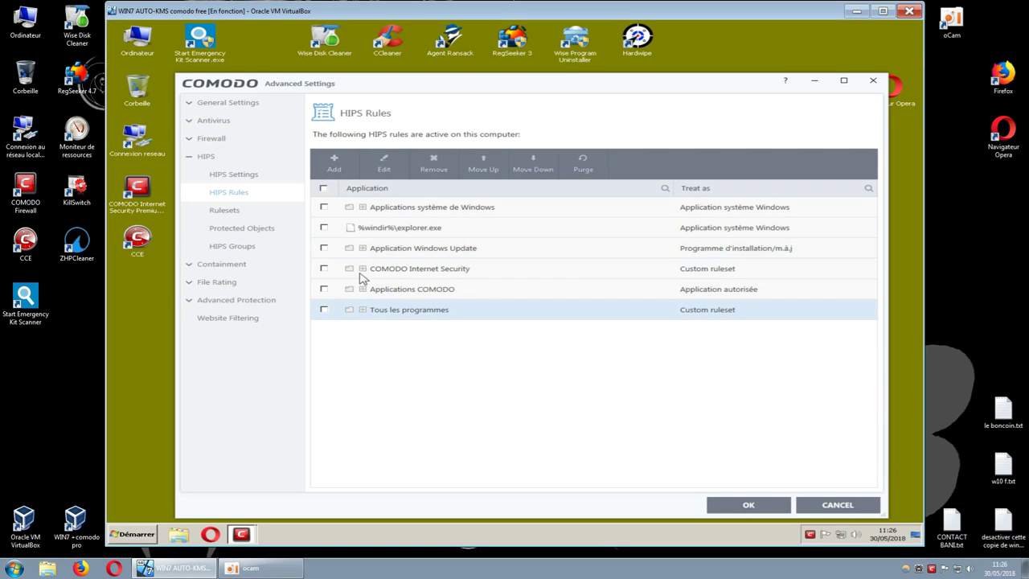
left_click(363, 269)
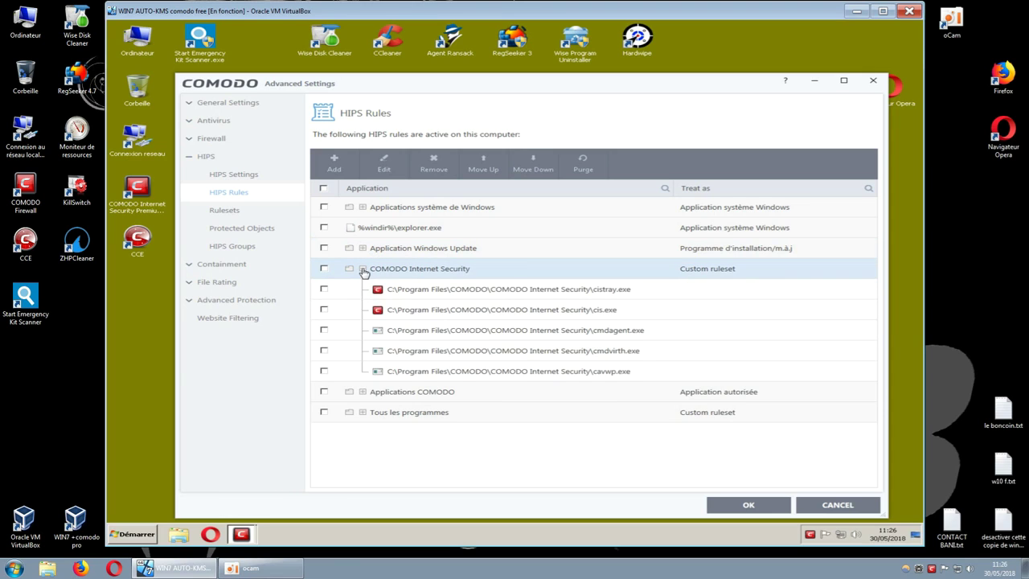
left_click(363, 270)
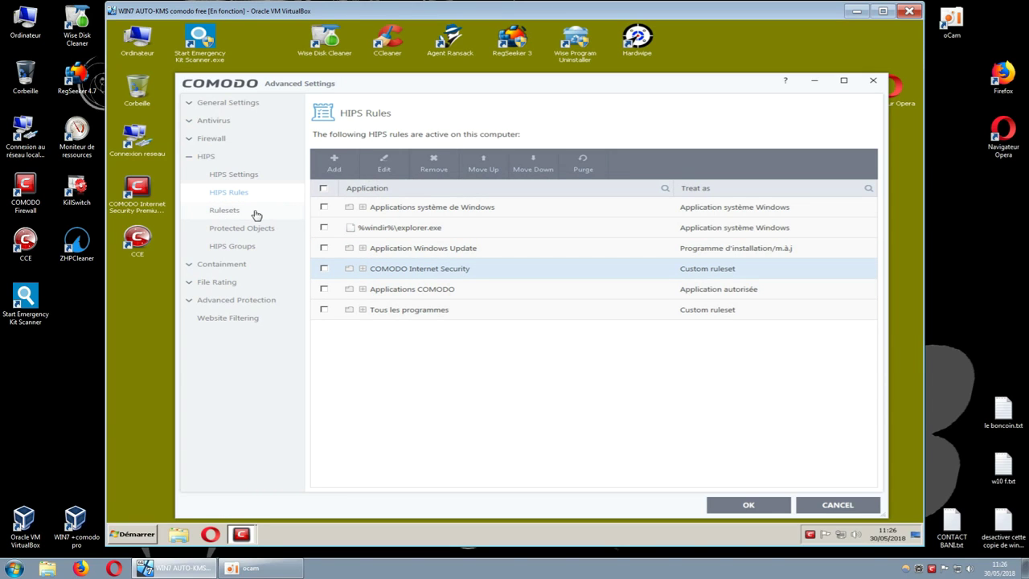
- Review the HIPS Rulesets and the protected files, checking the paths contained in the Dossiers de démarrage group
left_click(225, 211)
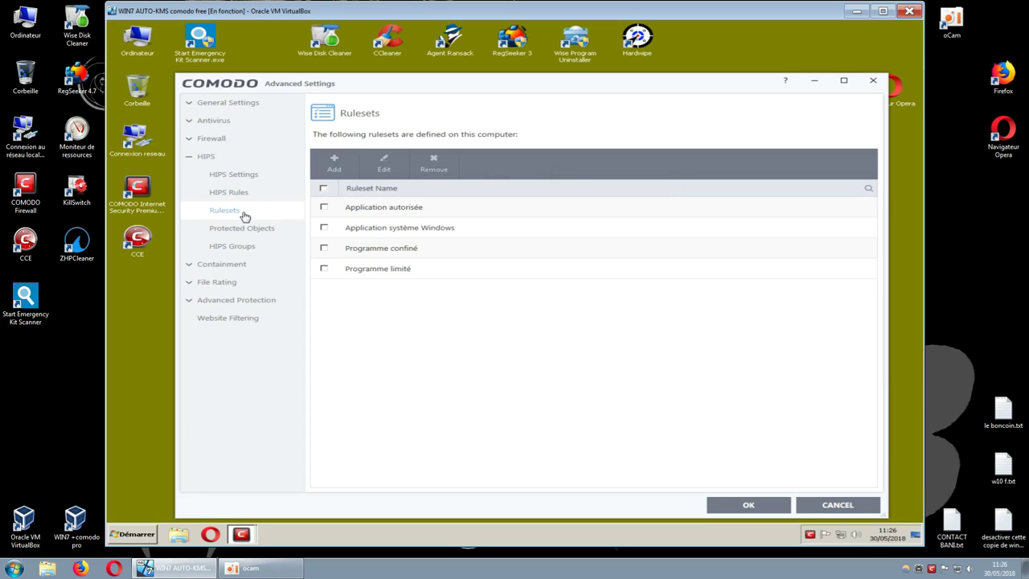
left_click(249, 232)
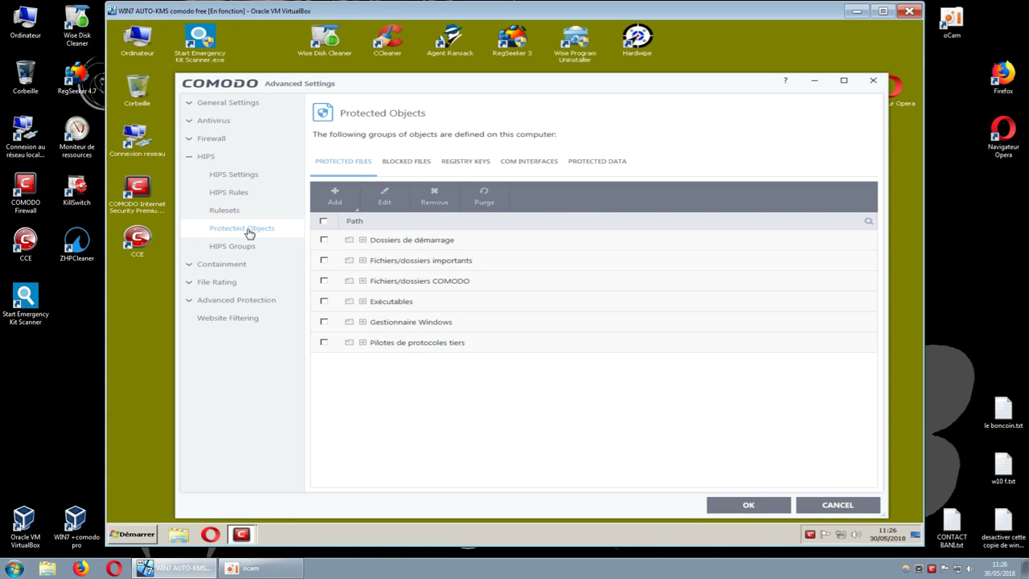
left_click(363, 241)
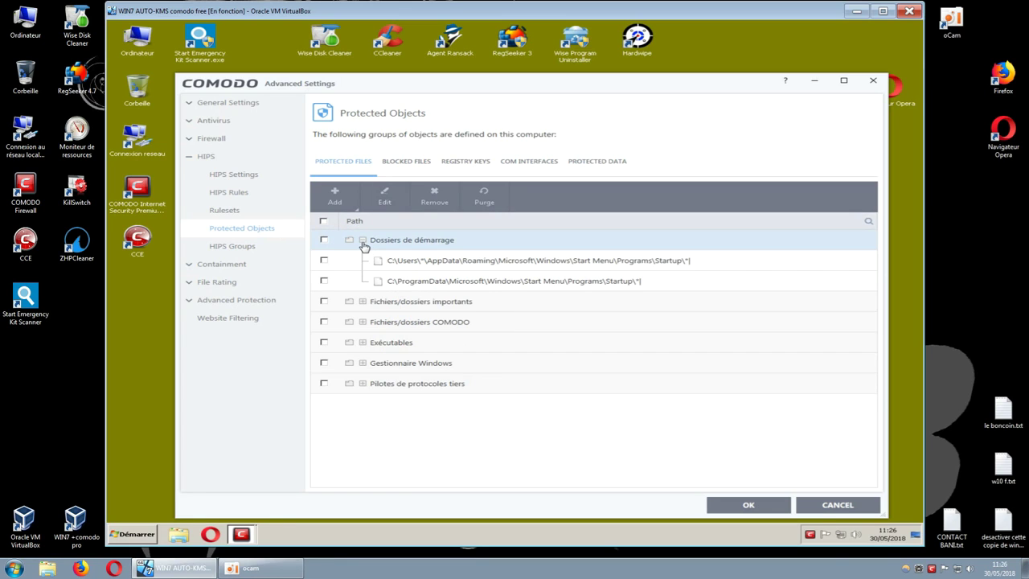
left_click(362, 240)
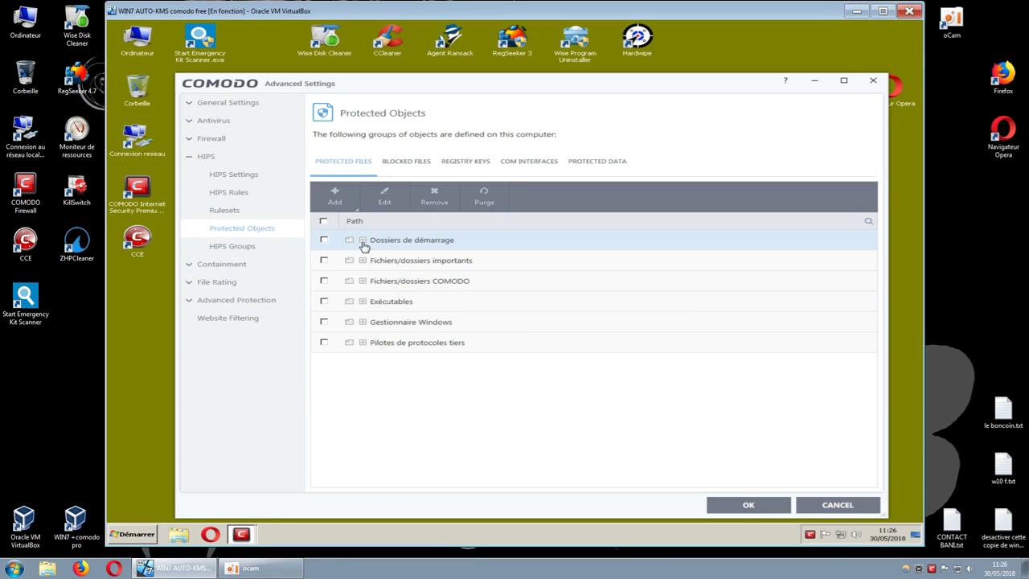
- Look over the registry groups and COM groups defined under HIPS Groups
left_click(256, 246)
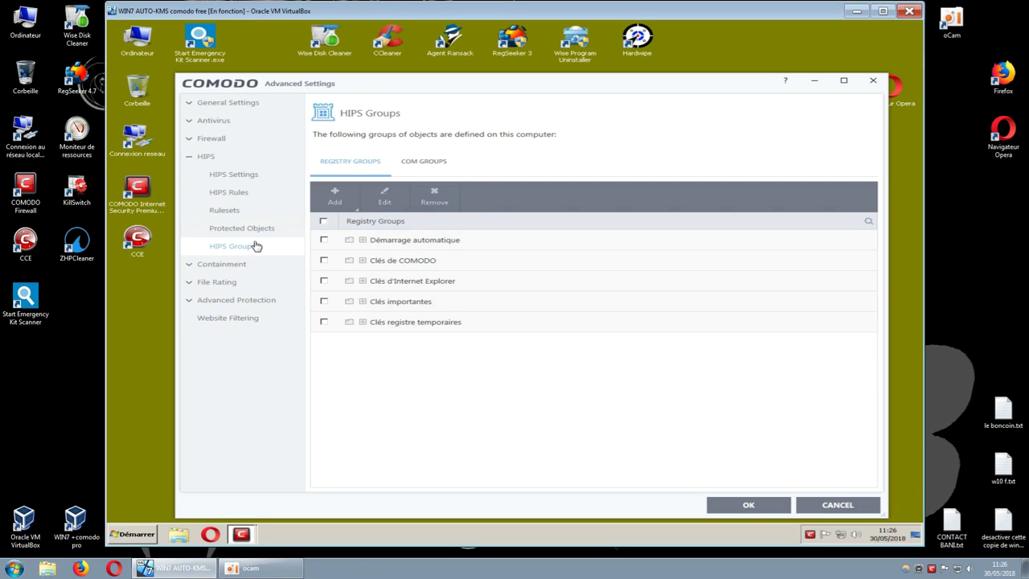
left_click(421, 165)
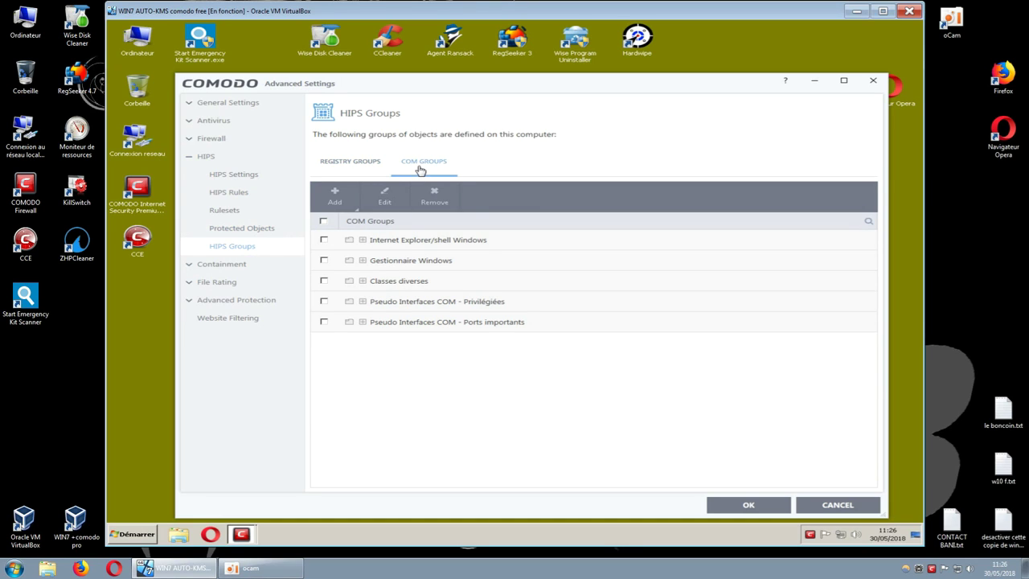
left_click(357, 168)
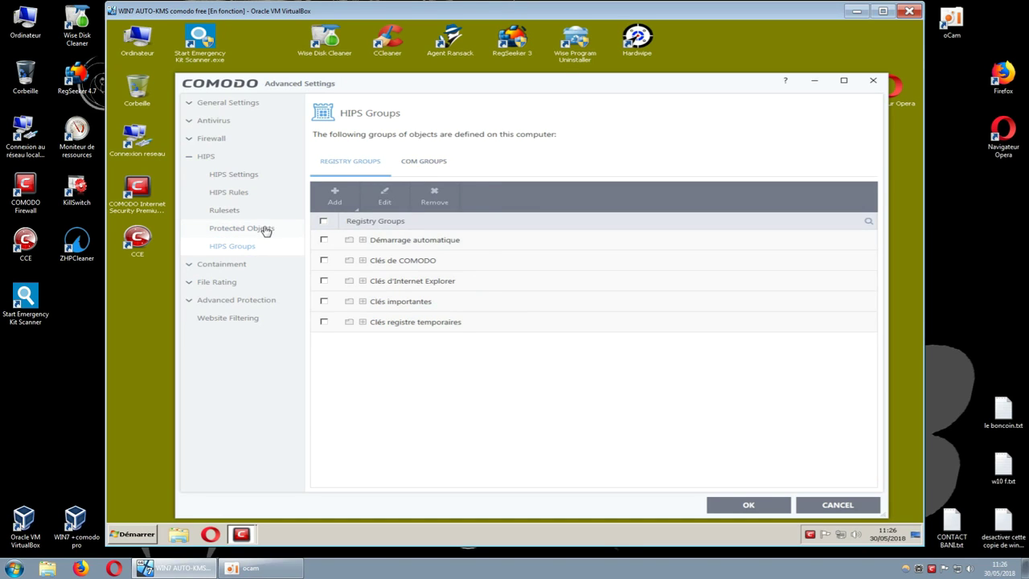
- Review the blocked files, registry keys, COM interfaces and protected data in the HIPS Protected Objects, ending back at HIPS Groups
left_click(265, 230)
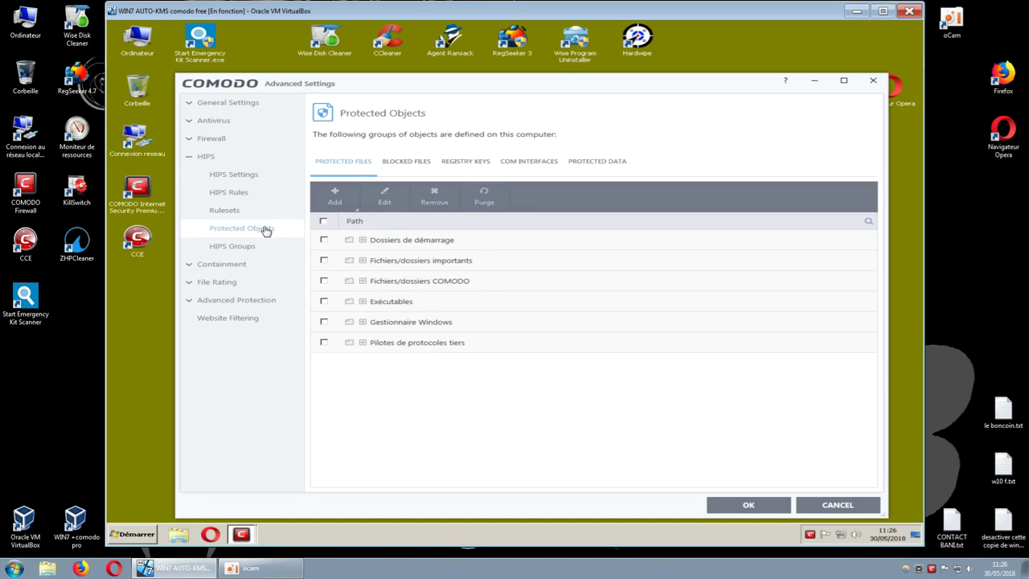
left_click(396, 164)
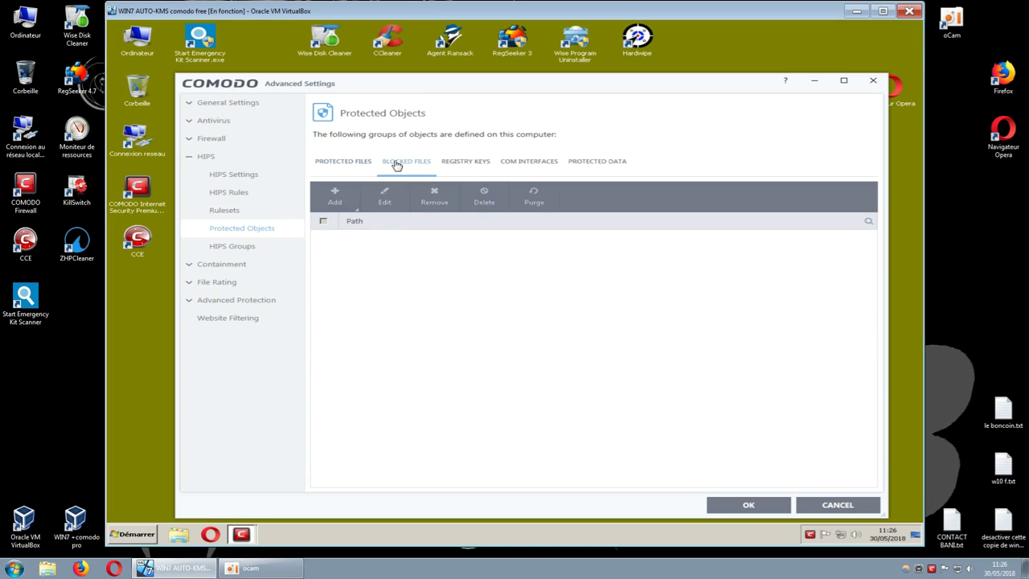
left_click(456, 166)
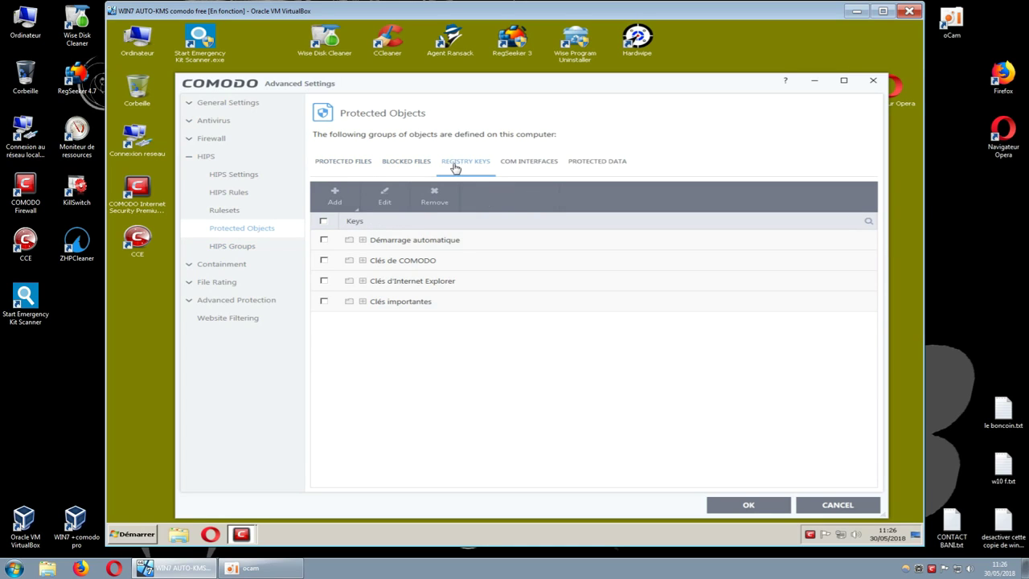
left_click(510, 167)
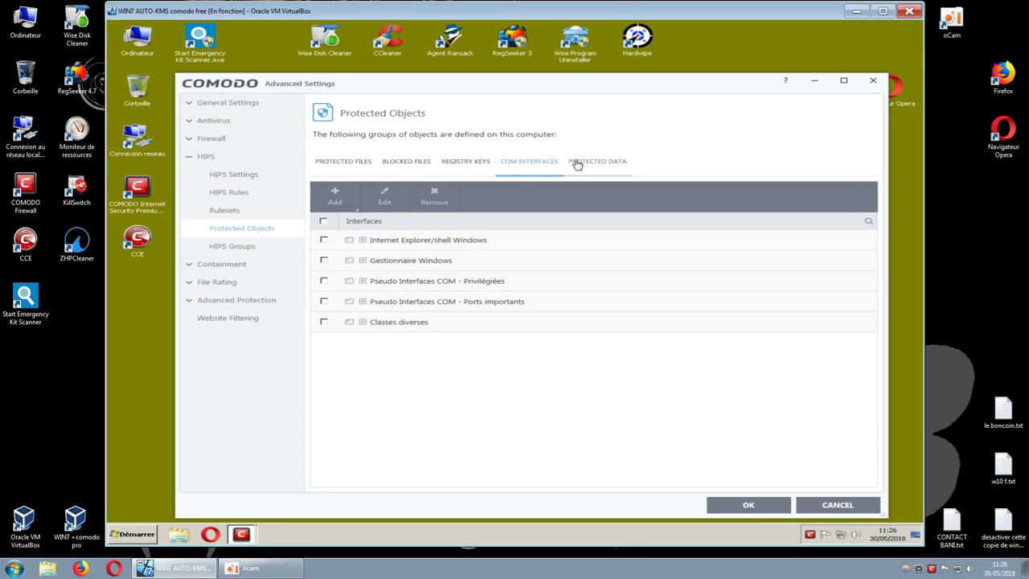
left_click(577, 164)
left_click(531, 164)
left_click(474, 165)
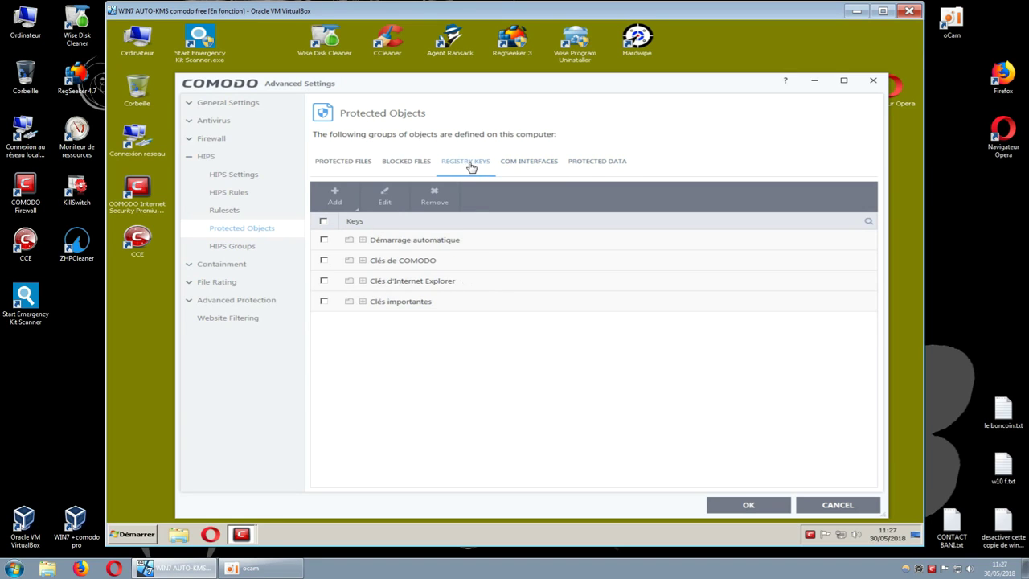
left_click(421, 165)
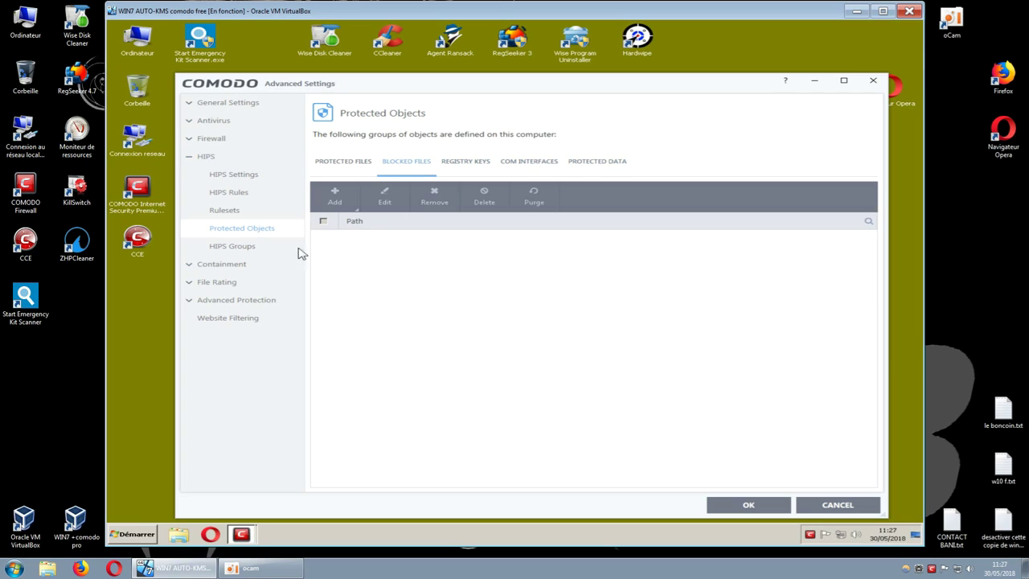
left_click(251, 248)
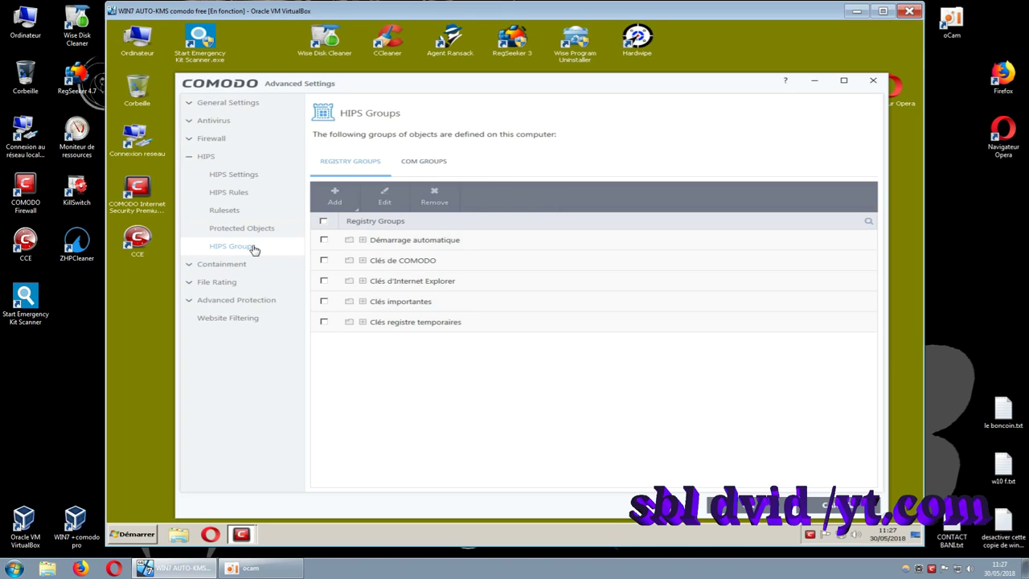
- Review the Containment Settings and the Auto-Containment rules
left_click(205, 265)
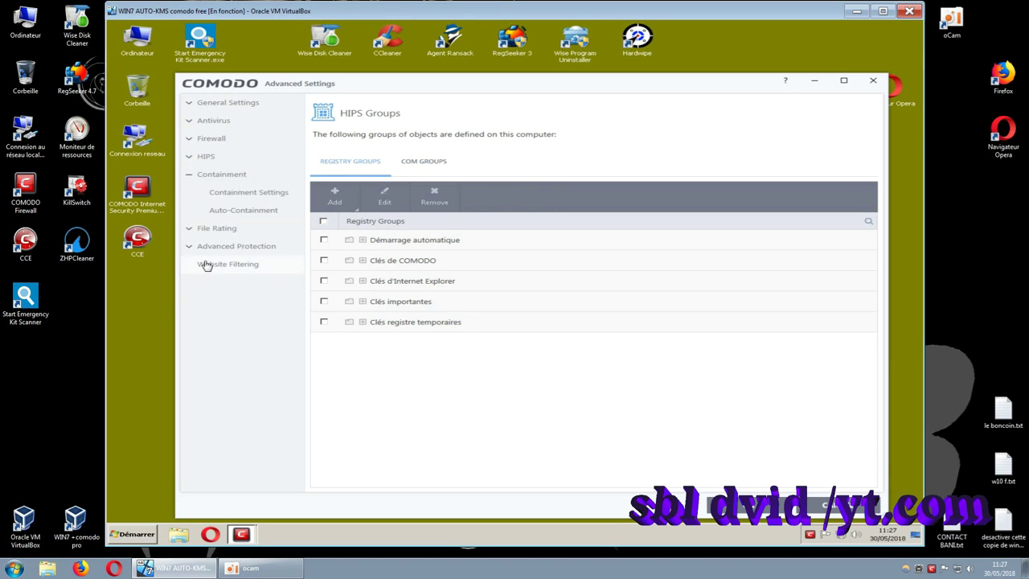
left_click(222, 196)
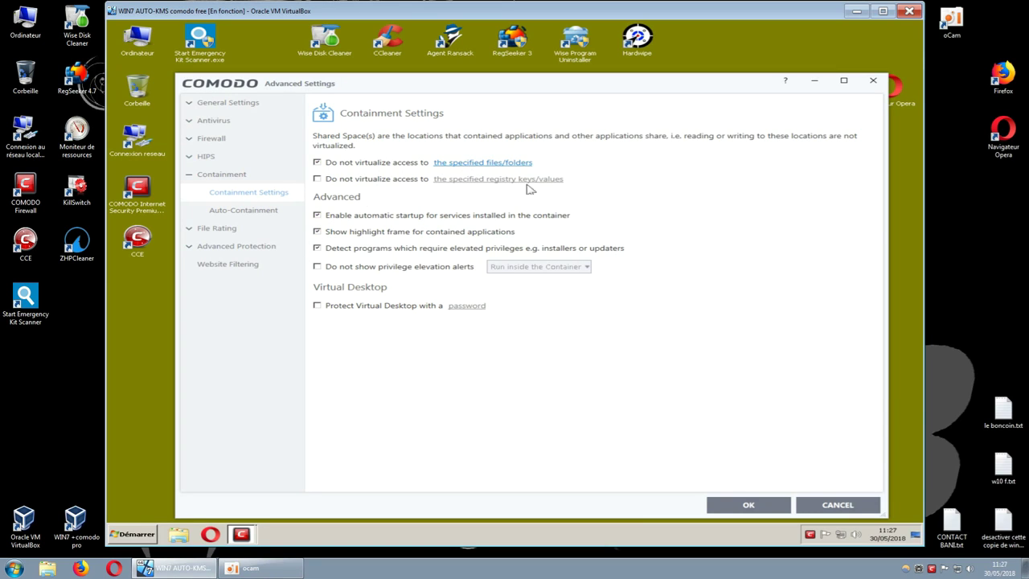
left_click(246, 211)
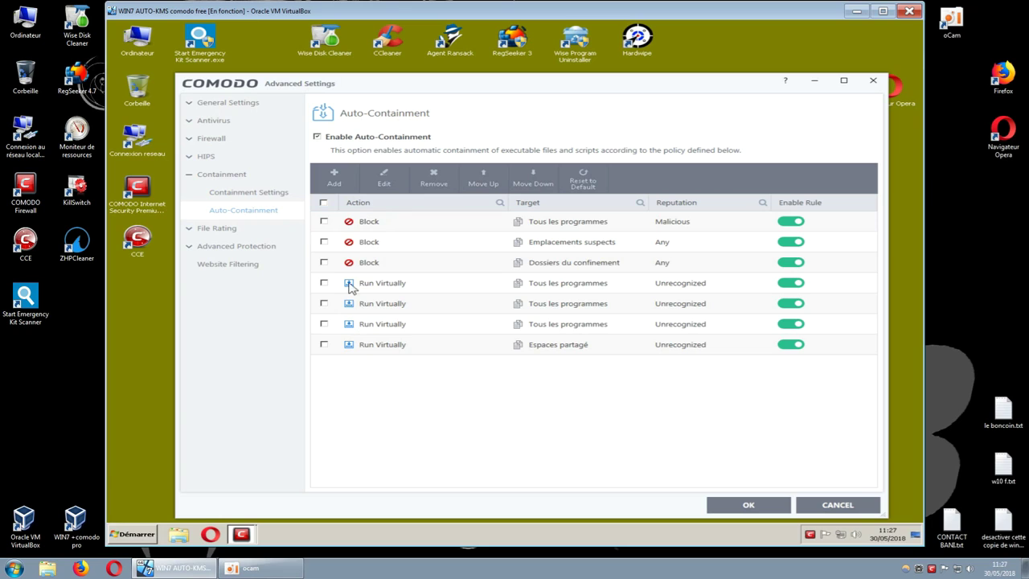
- Review the File Rating Settings and the list of File Groups
left_click(228, 234)
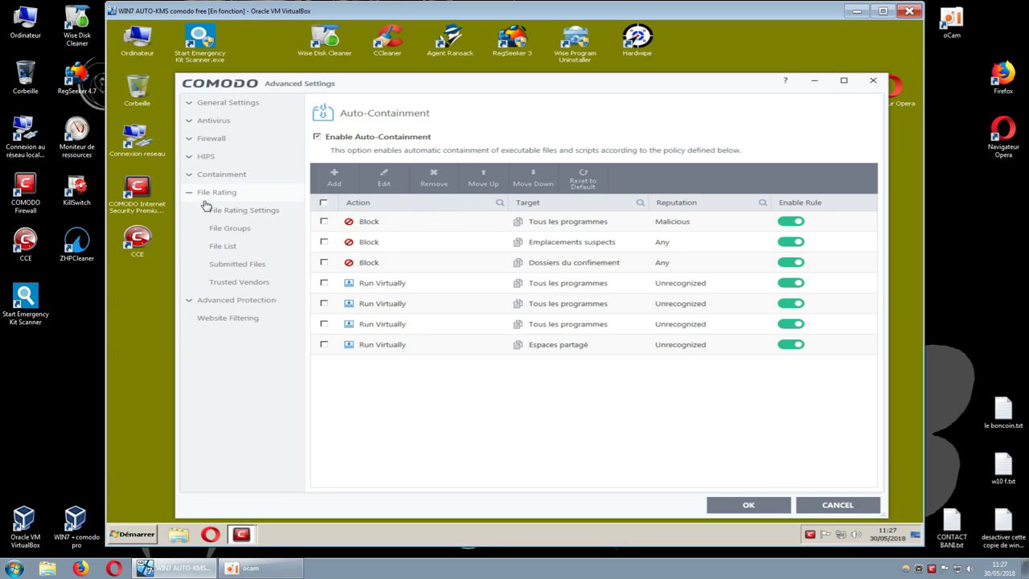
left_click(226, 211)
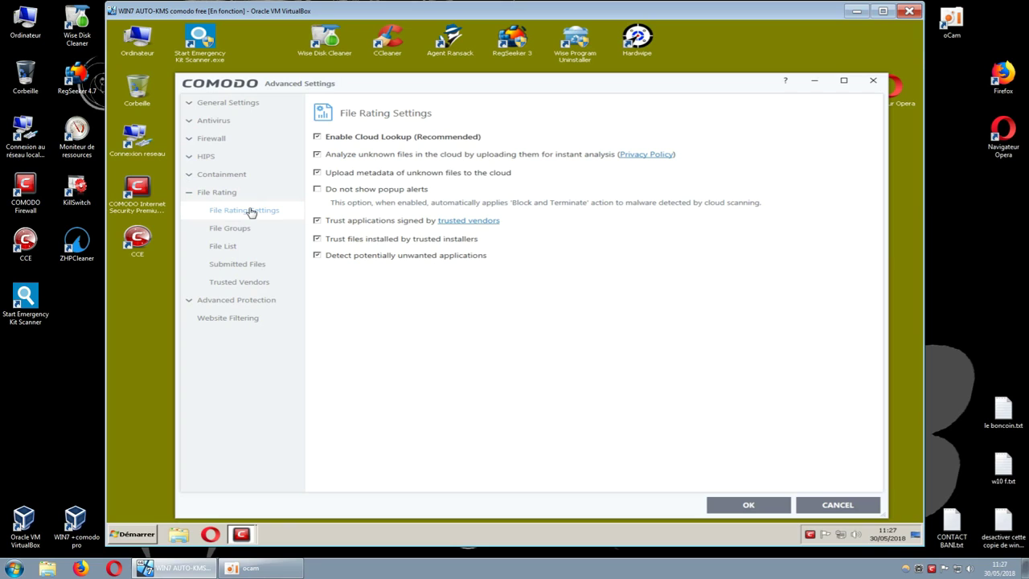
left_click(248, 230)
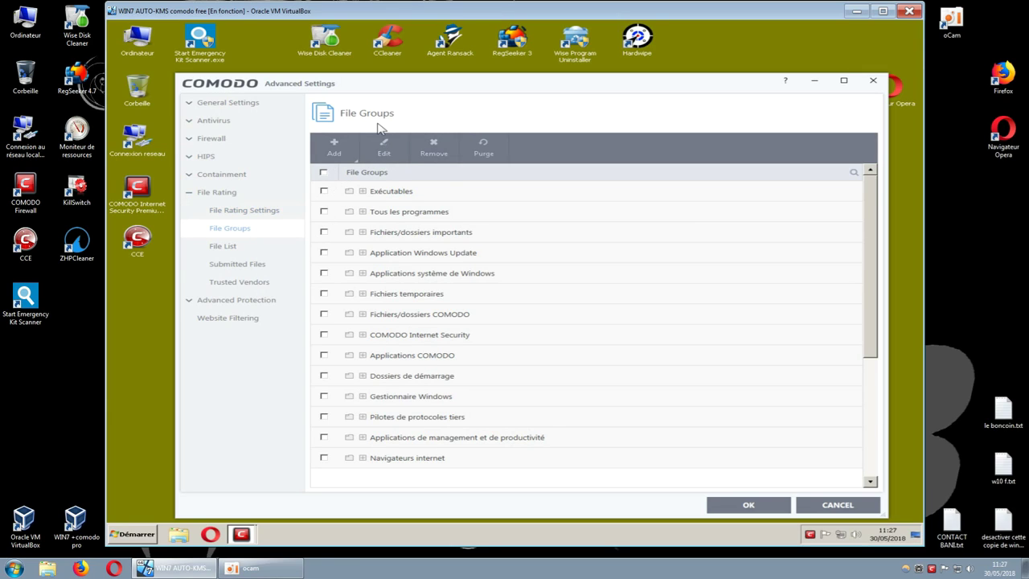
- Remove the McAfee, Inc. executable located in C:\Windows\System32 from the File List
left_click(238, 254)
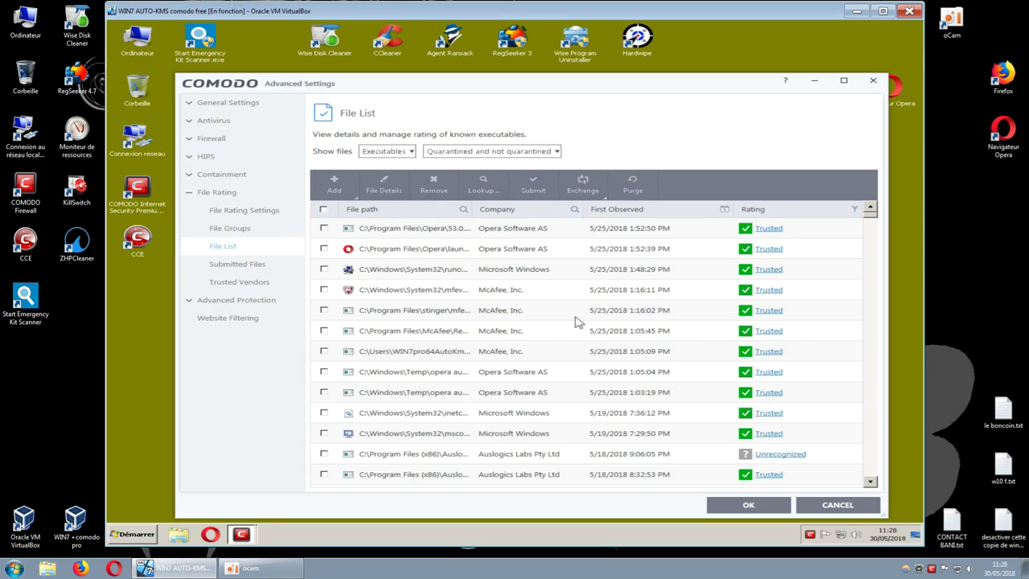
left_click(324, 291)
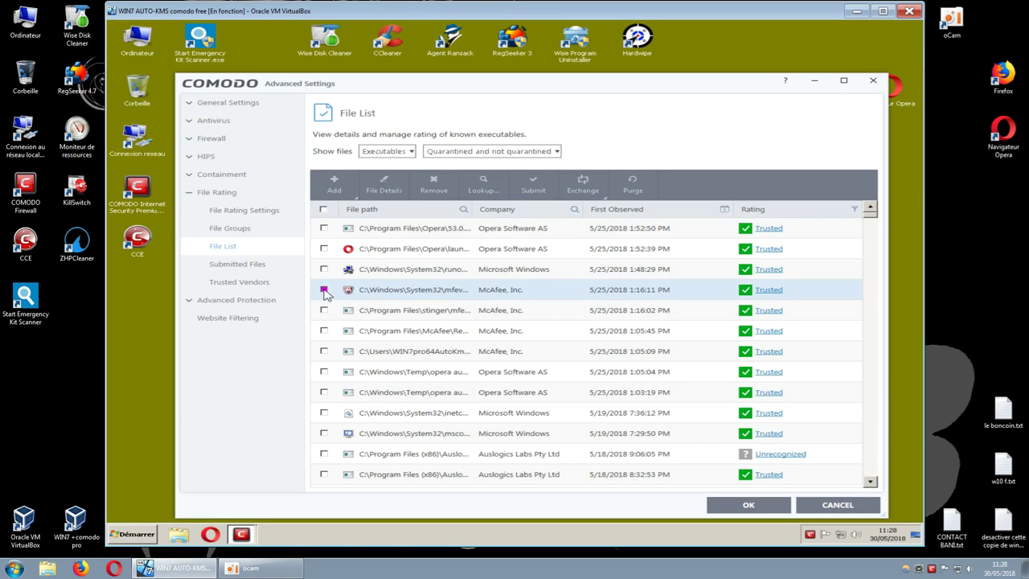
left_click(324, 291)
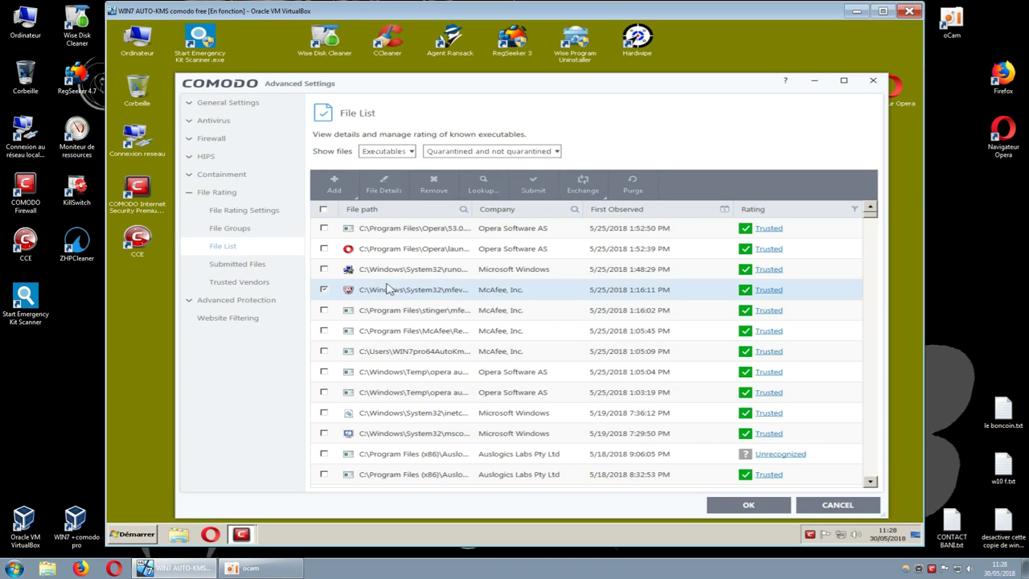
left_click(437, 190)
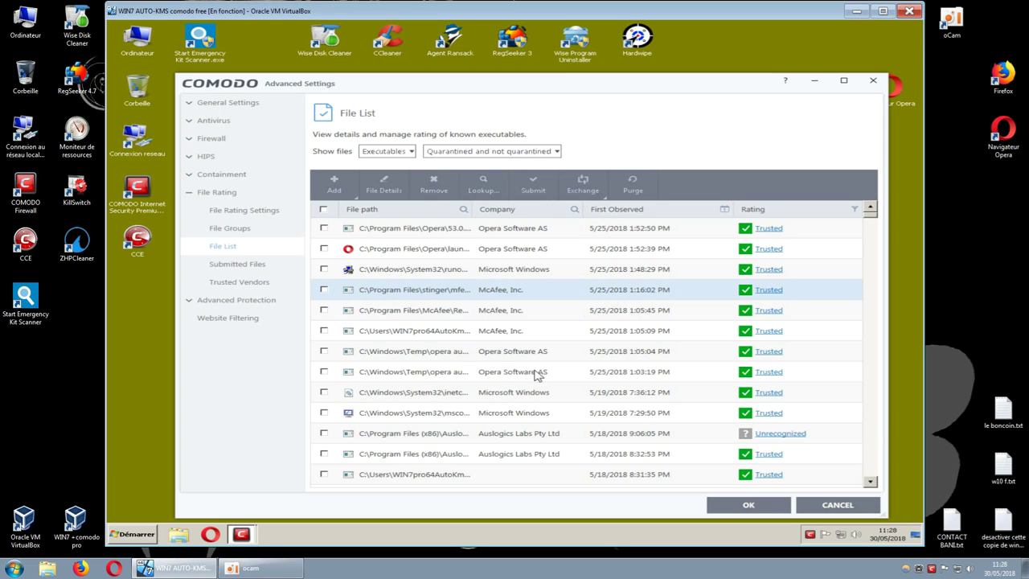
- Browse the remaining File List entries and examine their trusted, unrecognized and malicious ratings
scroll(563, 370, "down", 10)
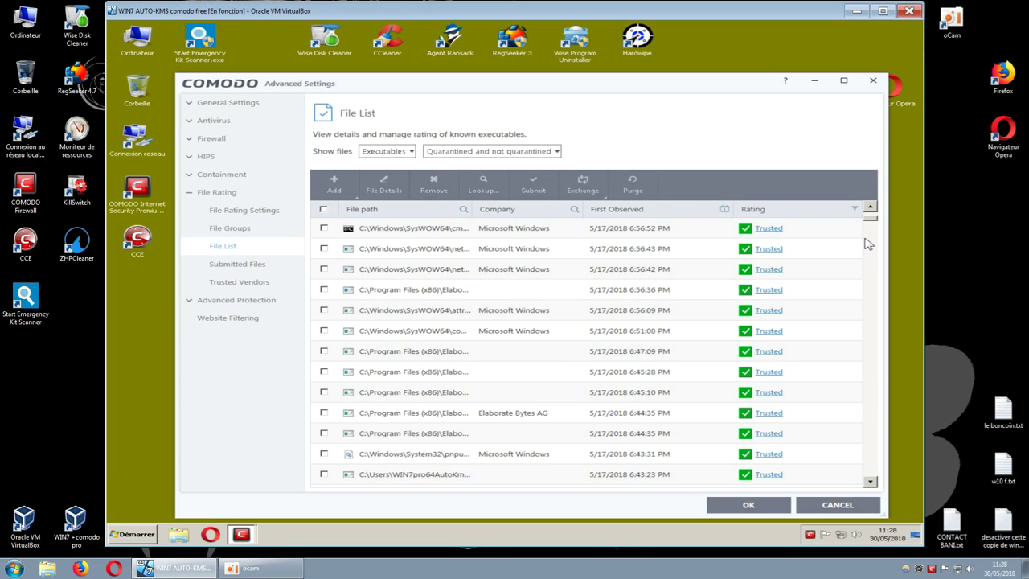
scroll(827, 330, "down", 15)
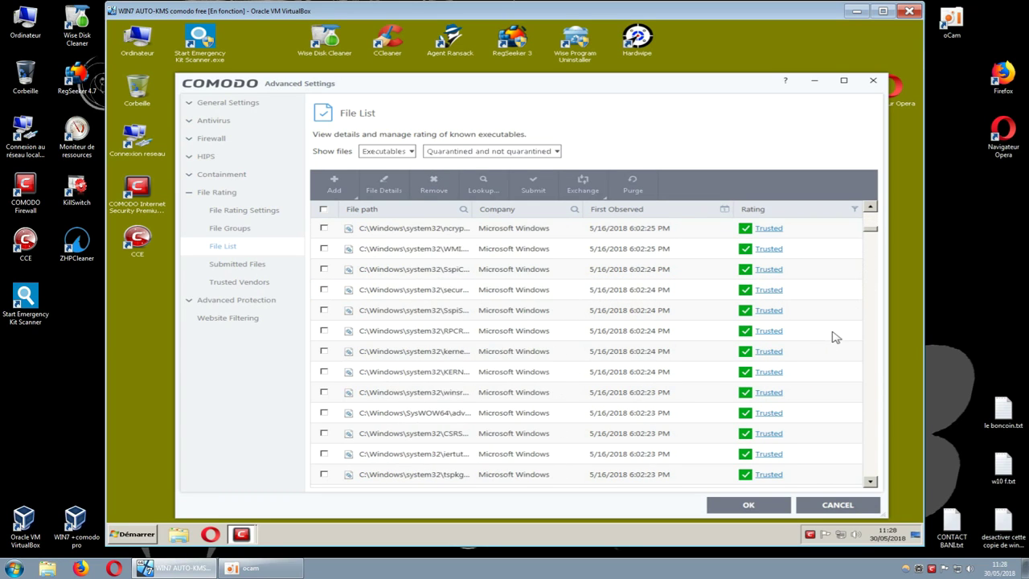
left_click_drag(873, 235, 875, 273)
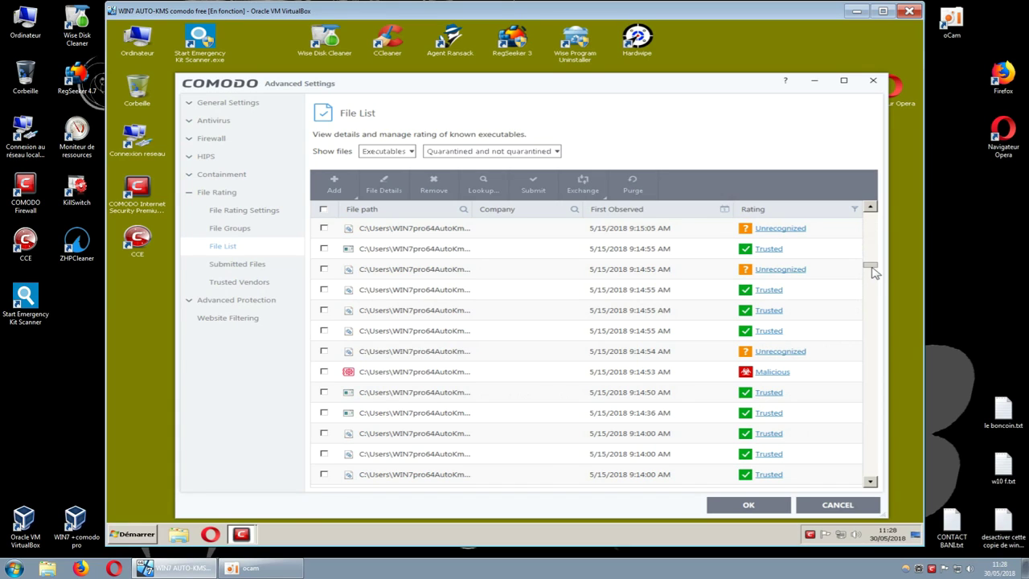
left_click_drag(875, 273, 878, 297)
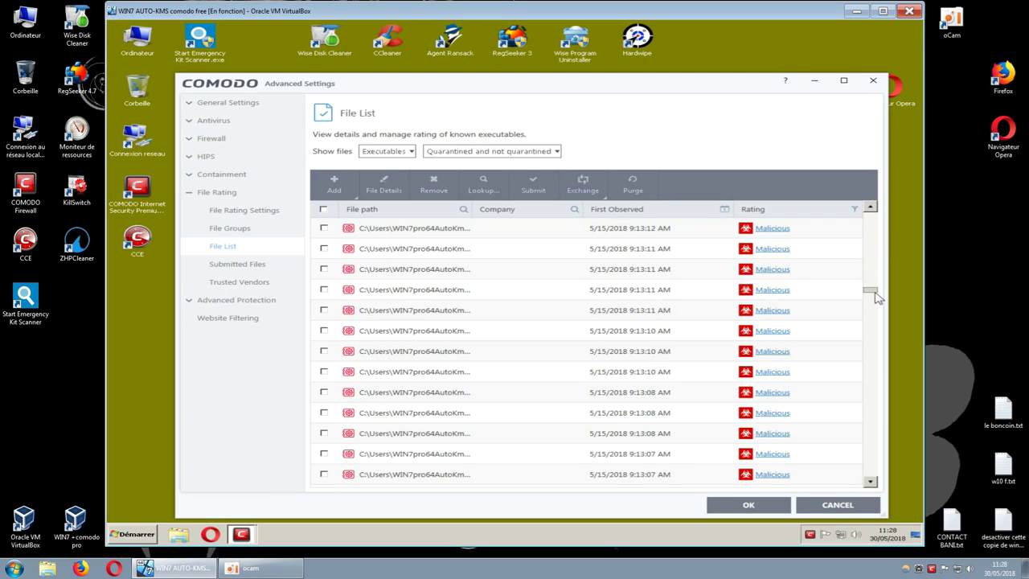
left_click_drag(878, 298, 879, 397)
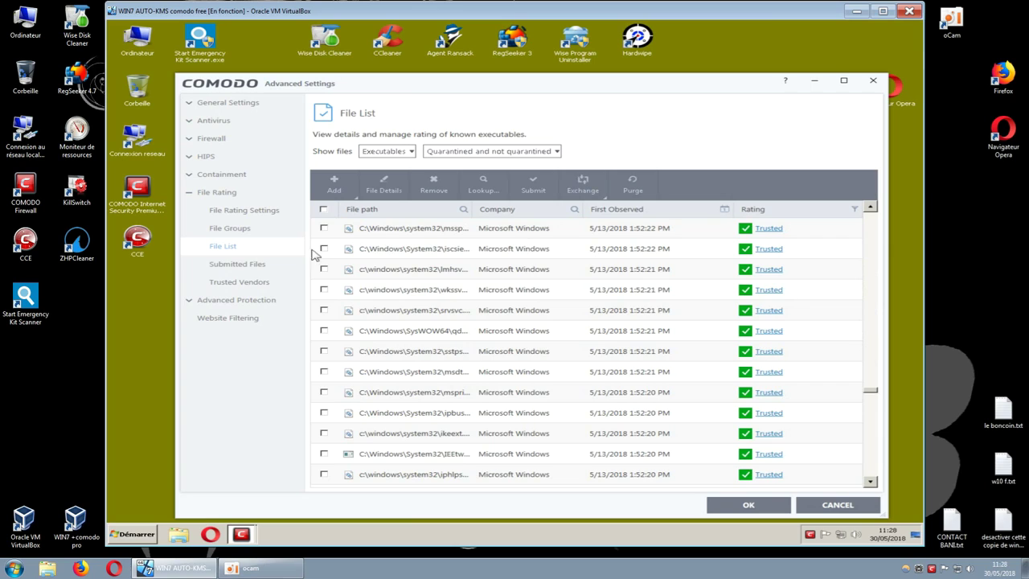
- Clear all entries from the Submitted Files list and open the Trusted Vendors list
left_click(234, 265)
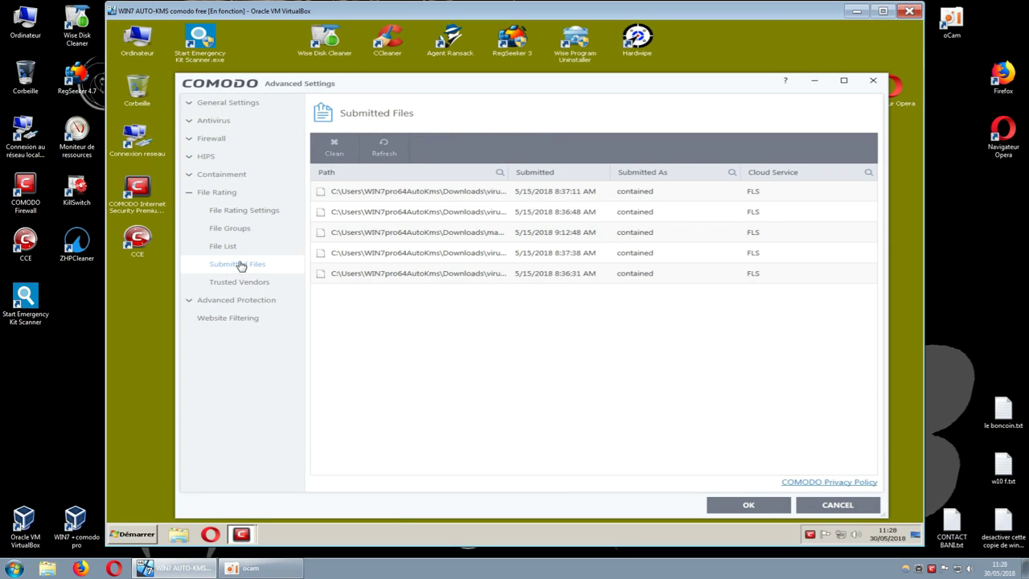
left_click(335, 150)
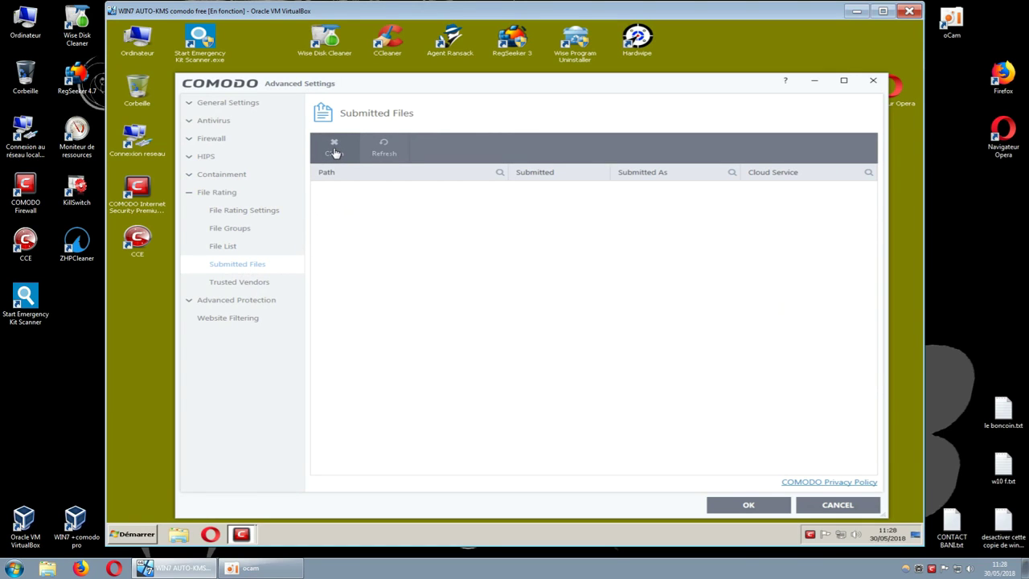
left_click(270, 285)
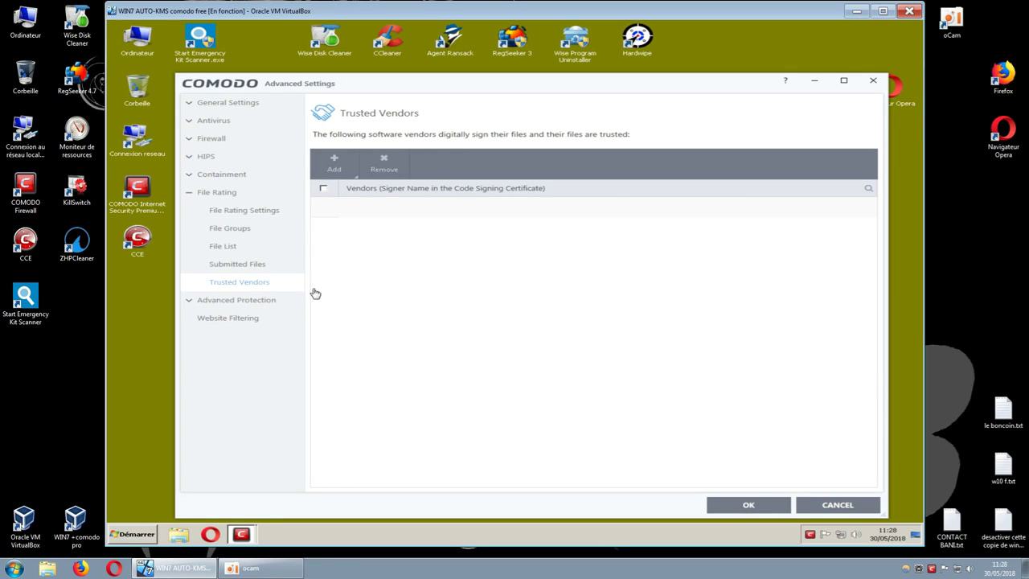
- Review the VirusScope options and the excluded paths in Scan Exclusions under Advanced Protection
left_click(202, 301)
left_click(218, 213)
left_click(214, 215)
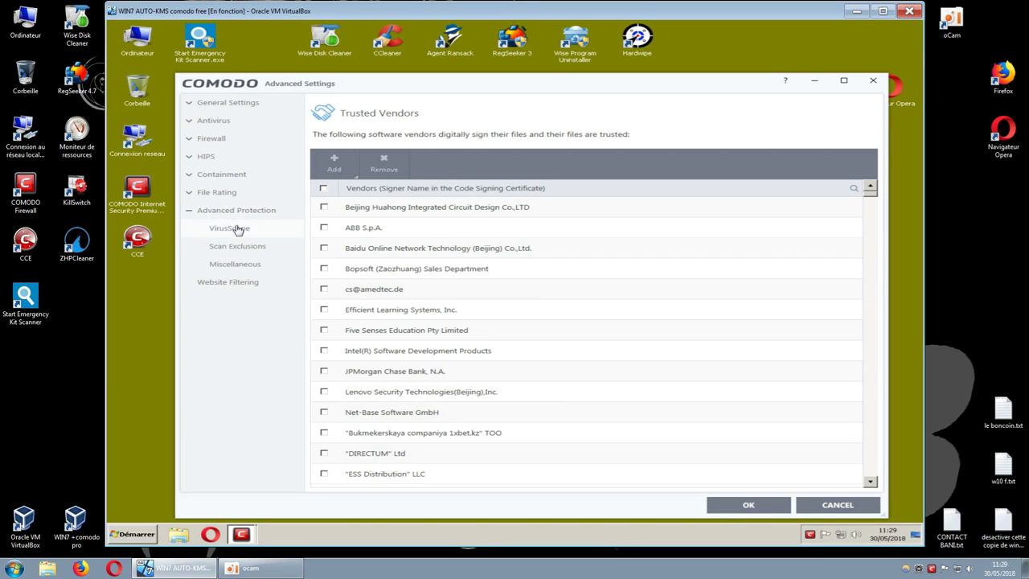
left_click(237, 229)
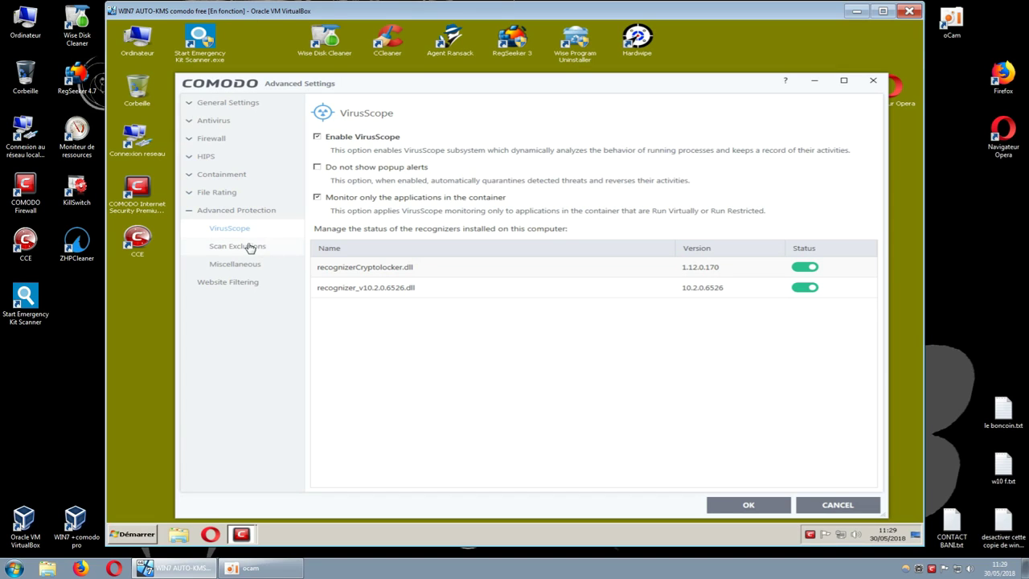
left_click(249, 247)
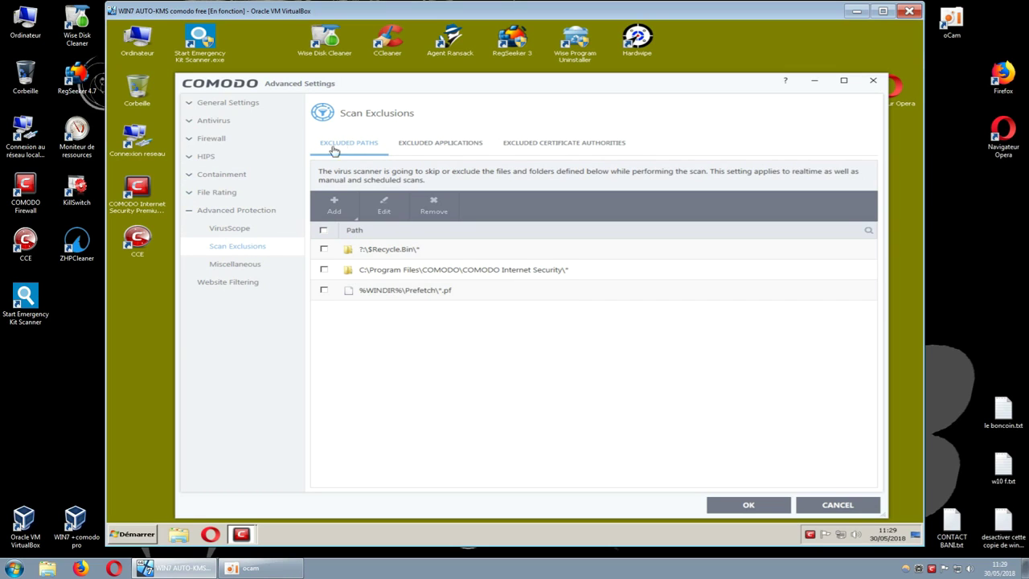
- Review the excluded applications and certificate authorities in Scan Exclusions, plus the Miscellaneous options and their shellcode injection exclusions
left_click(412, 148)
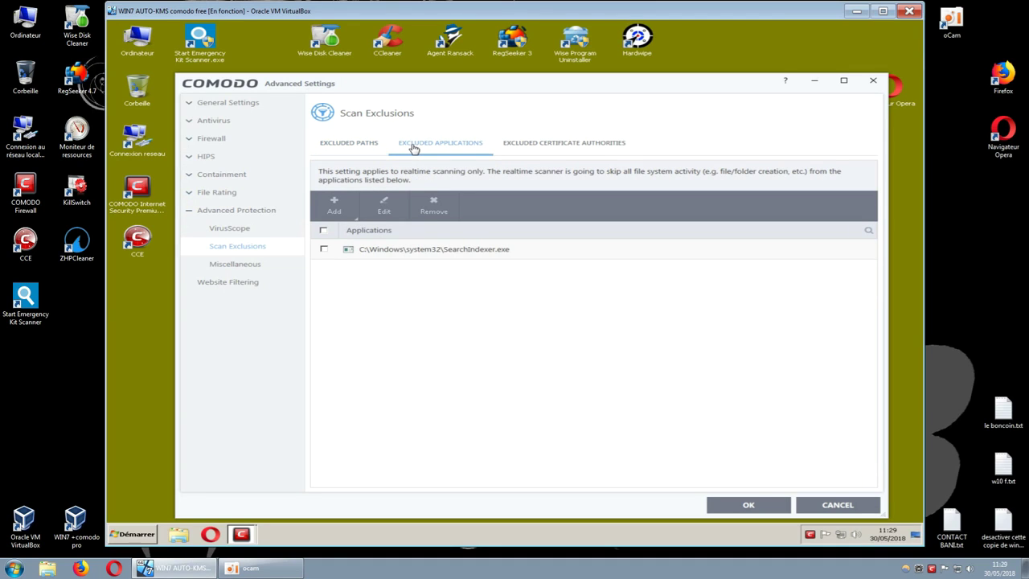
left_click(539, 149)
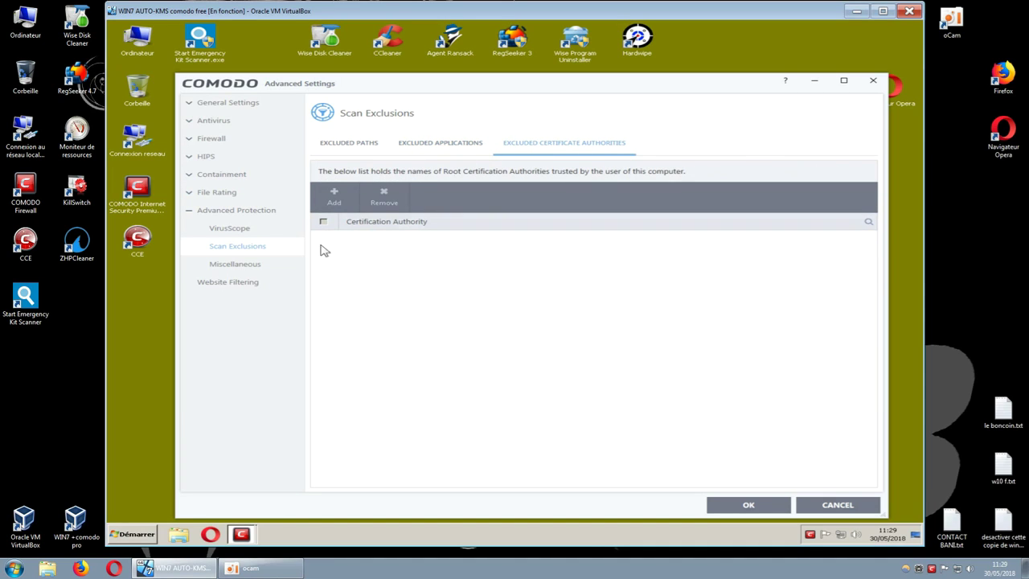
left_click(251, 266)
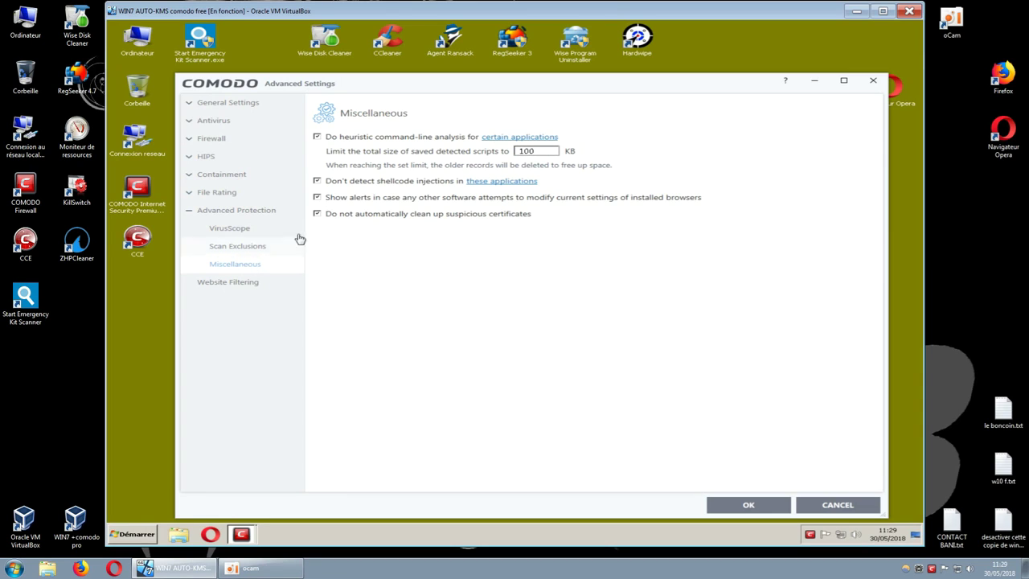
left_click(493, 185)
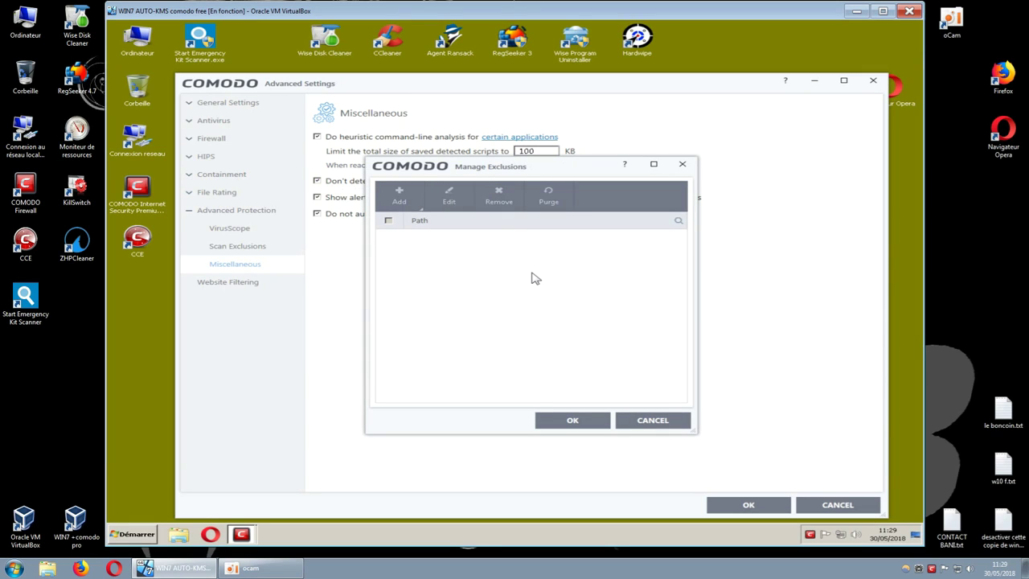
left_click(681, 166)
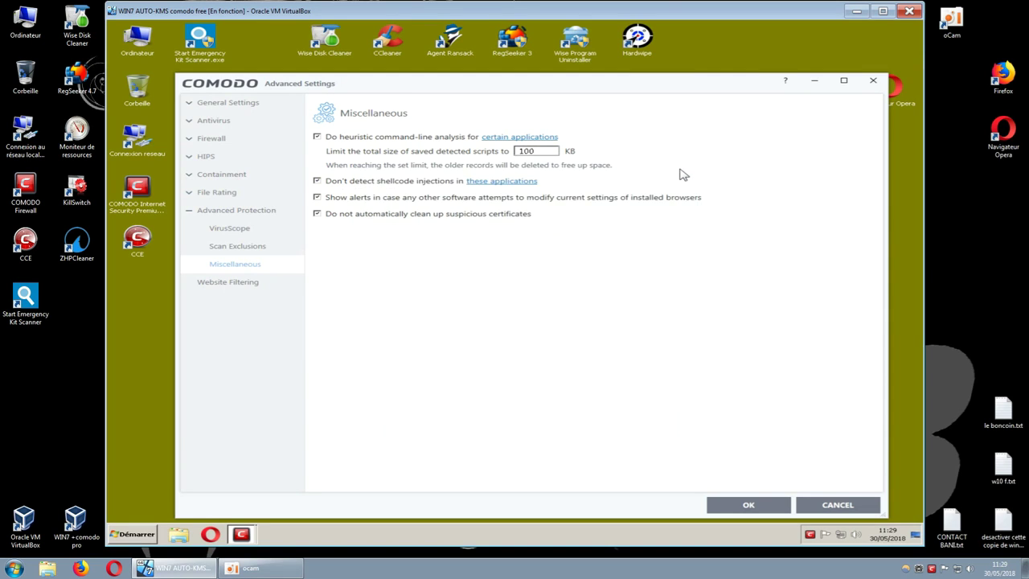
- Review the Website Filtering rules and accept the advanced settings
left_click(233, 283)
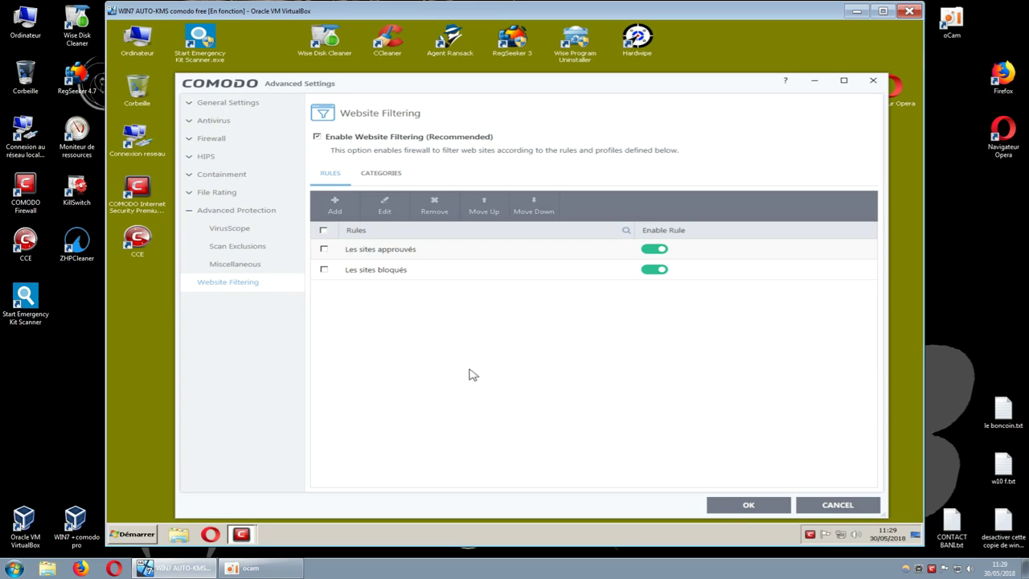
left_click(727, 513)
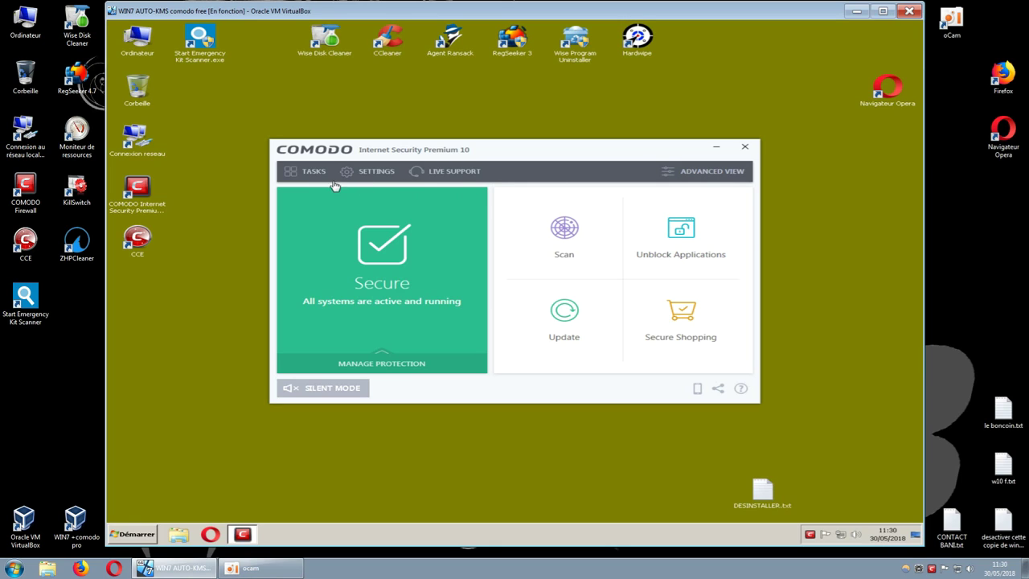
- Browse the available general, firewall, containment and advanced tasks
left_click(311, 174)
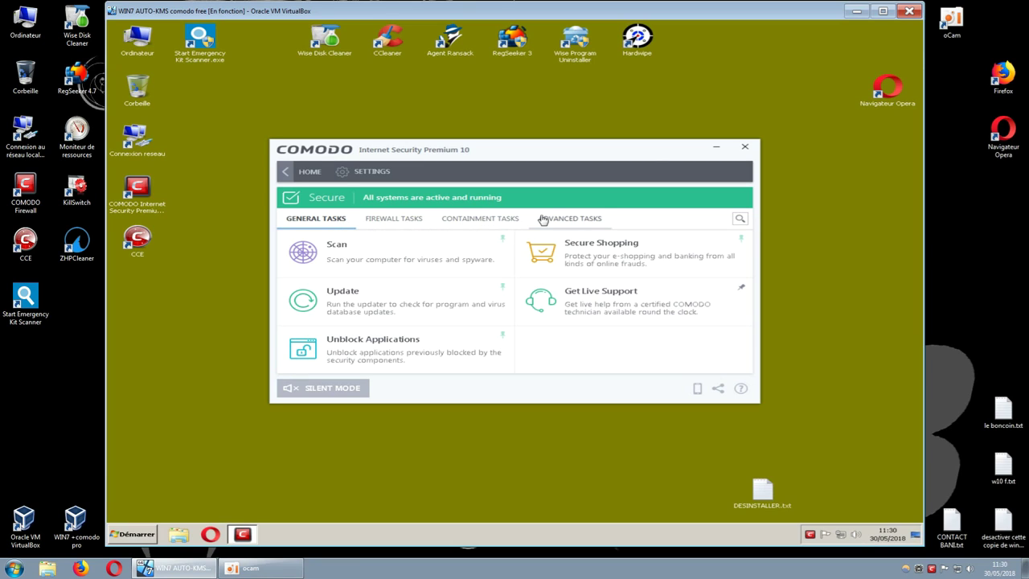
left_click(417, 221)
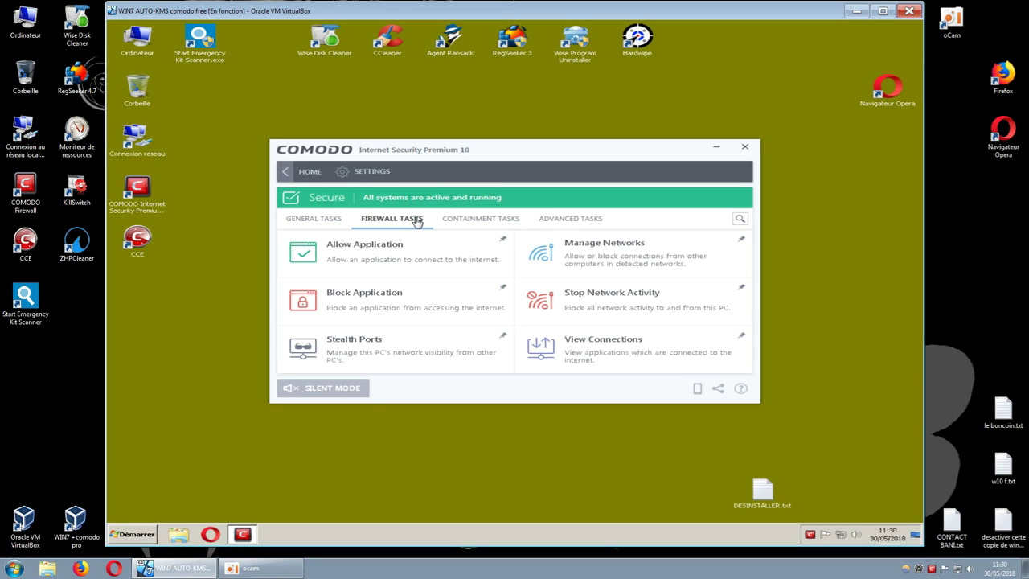
left_click(471, 223)
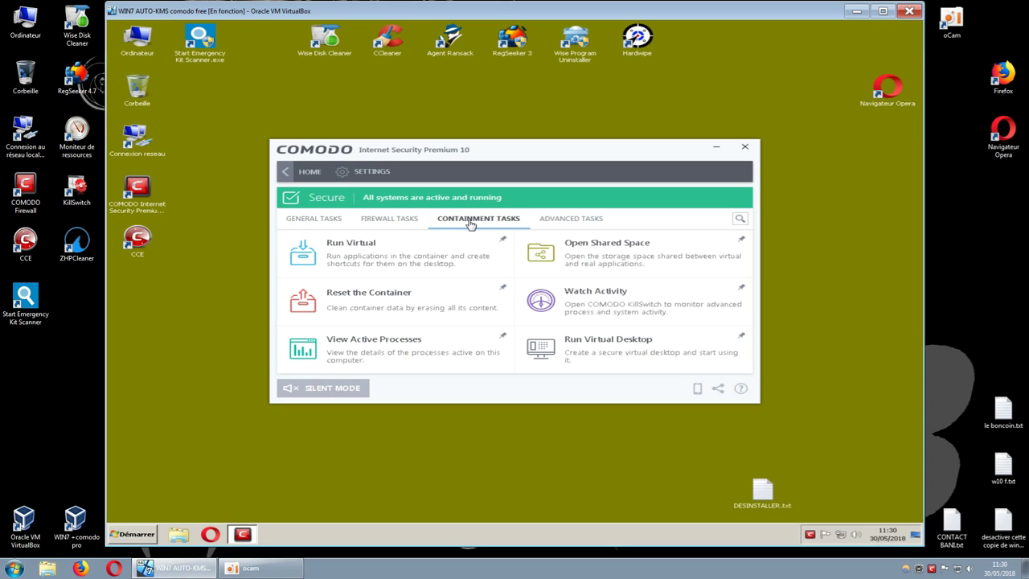
left_click(561, 222)
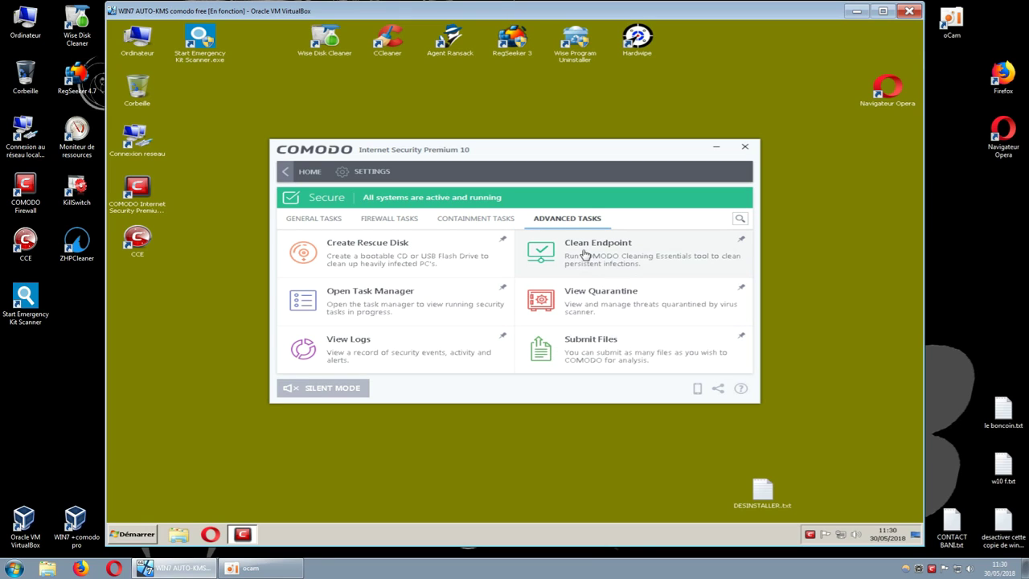
- Delete all quarantined items with Quarantine restarted under elevated privileges, and close the security program's windows
left_click(582, 298)
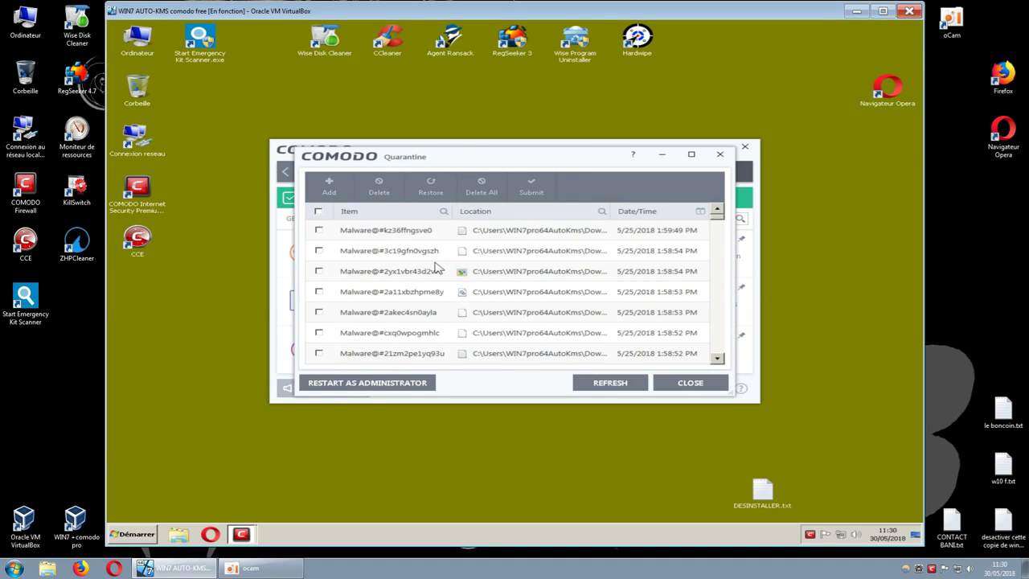
left_click(483, 194)
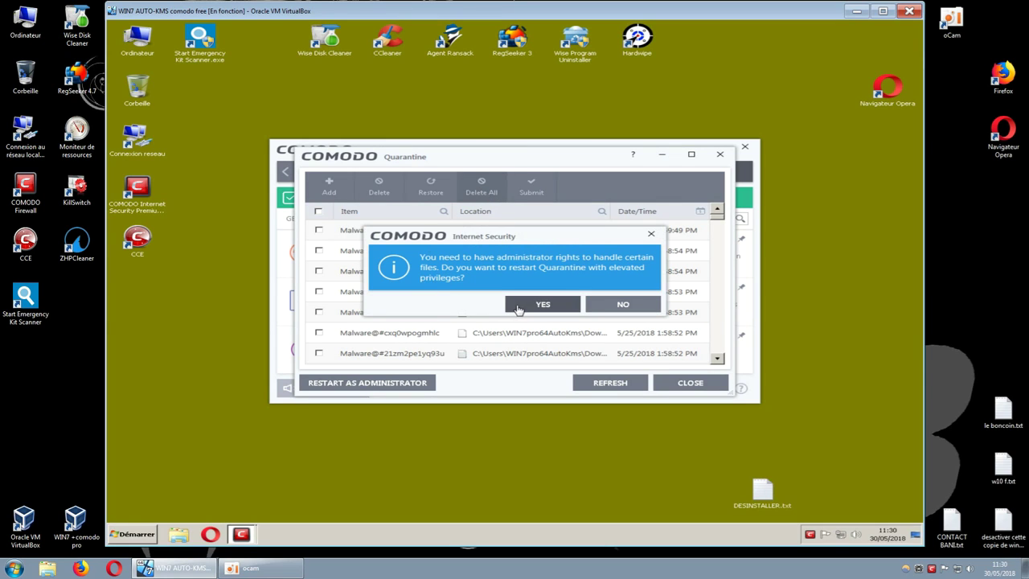
left_click(514, 311)
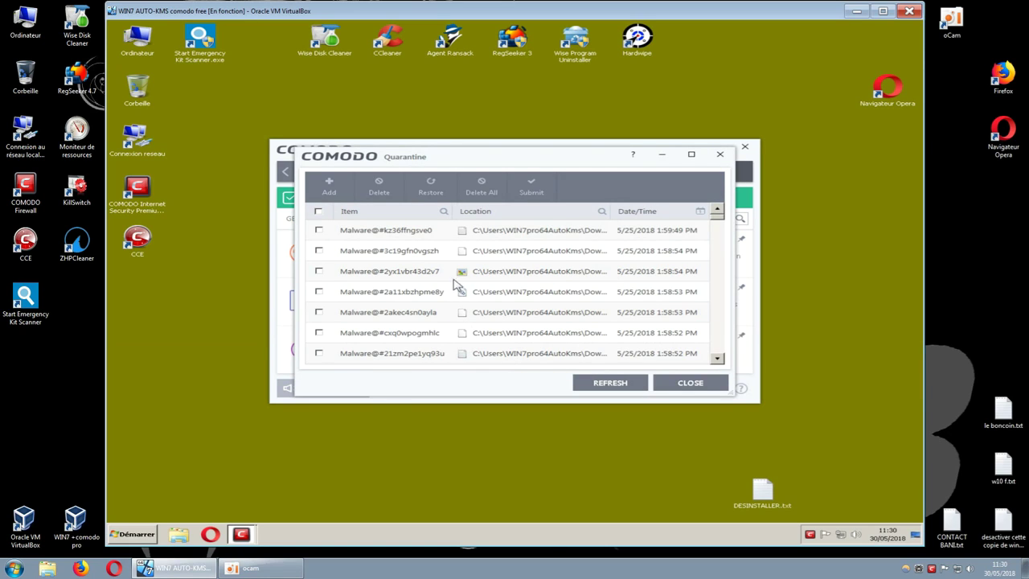
left_click(319, 212)
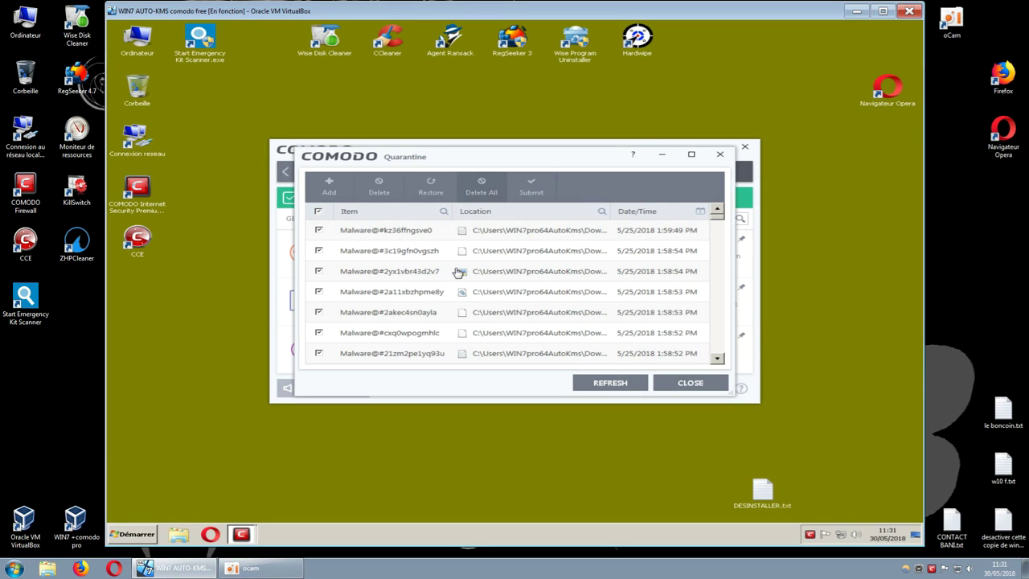
left_click(483, 200)
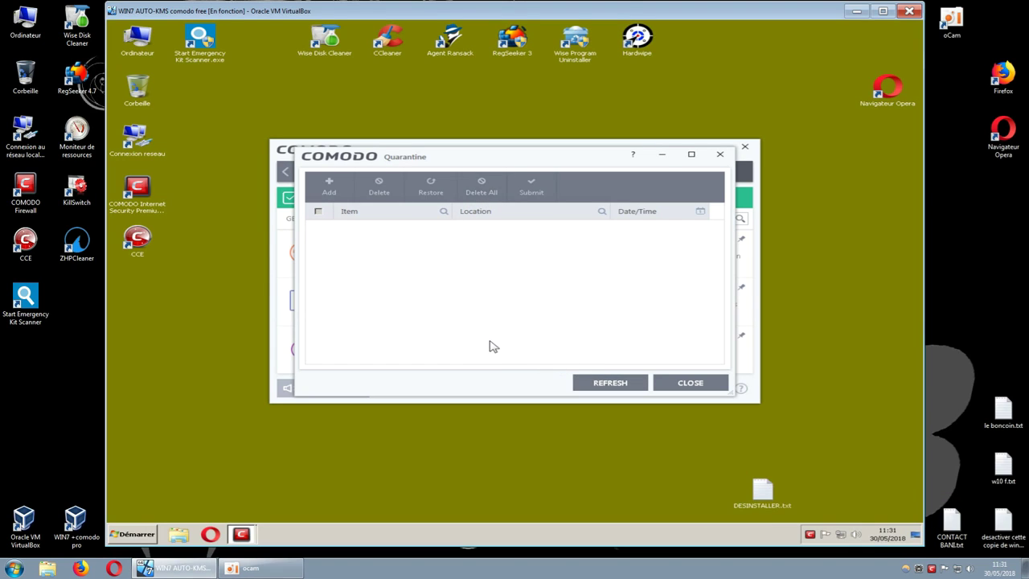
left_click(672, 384)
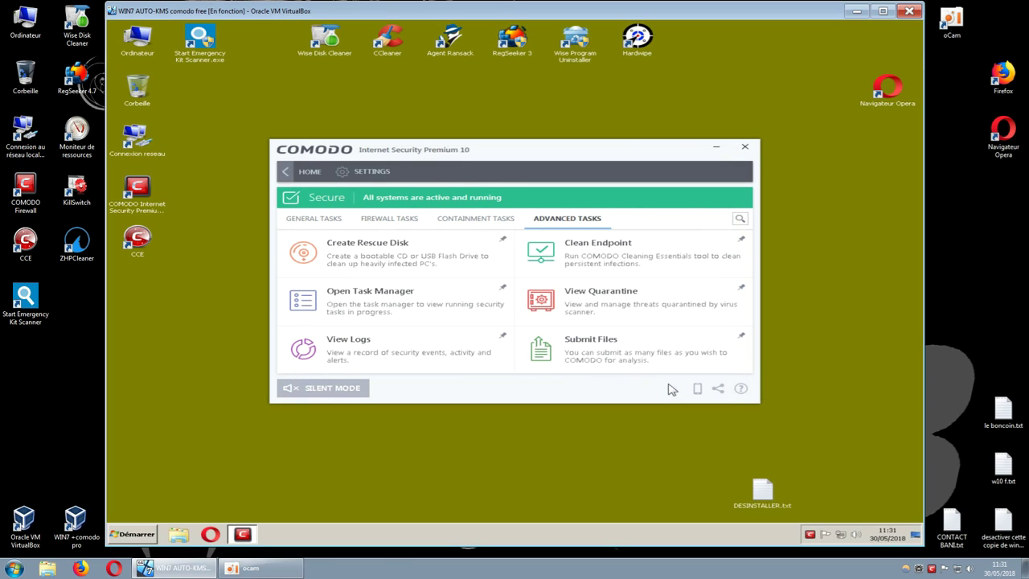
left_click(749, 150)
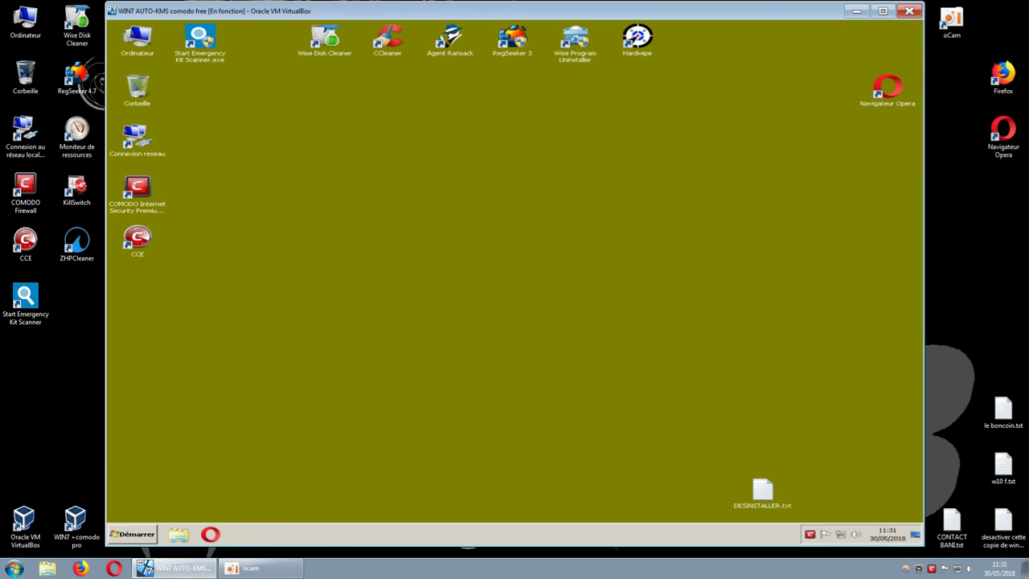